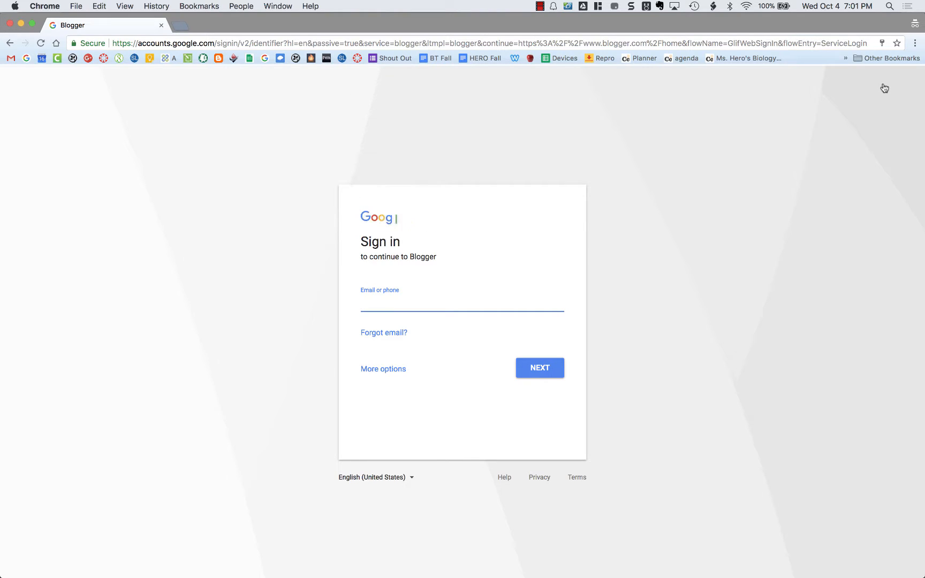
Step: Sign in to Blogger with the account's e-mail address and enter the account password on the school district's single sign-on page
type("t...")
key("BackSpace")
key("BackSpace")
type("......")
left_click(553, 367)
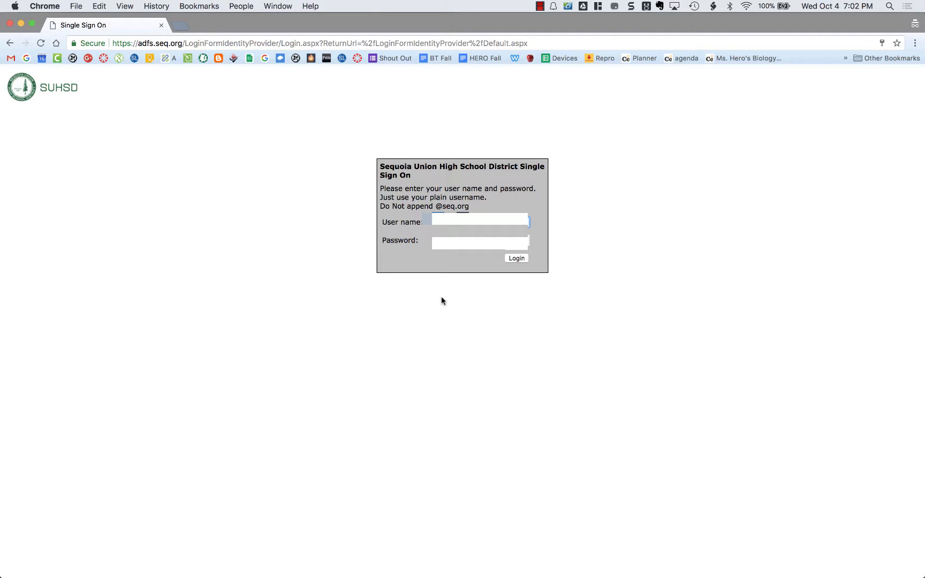
left_click(451, 242)
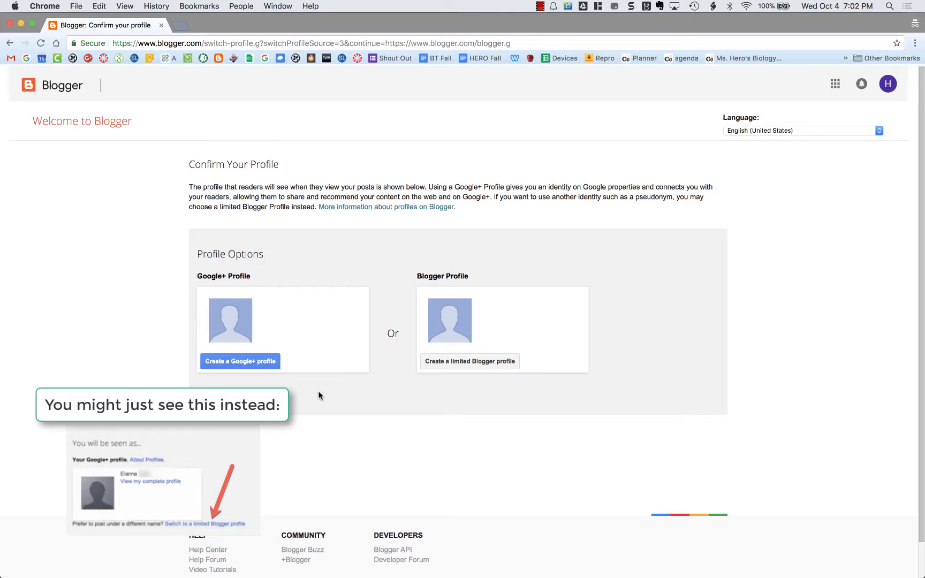
Step: Create a limited Blogger profile with the owner's first name and last initial as display name, and continue to Blogger
left_click(456, 366)
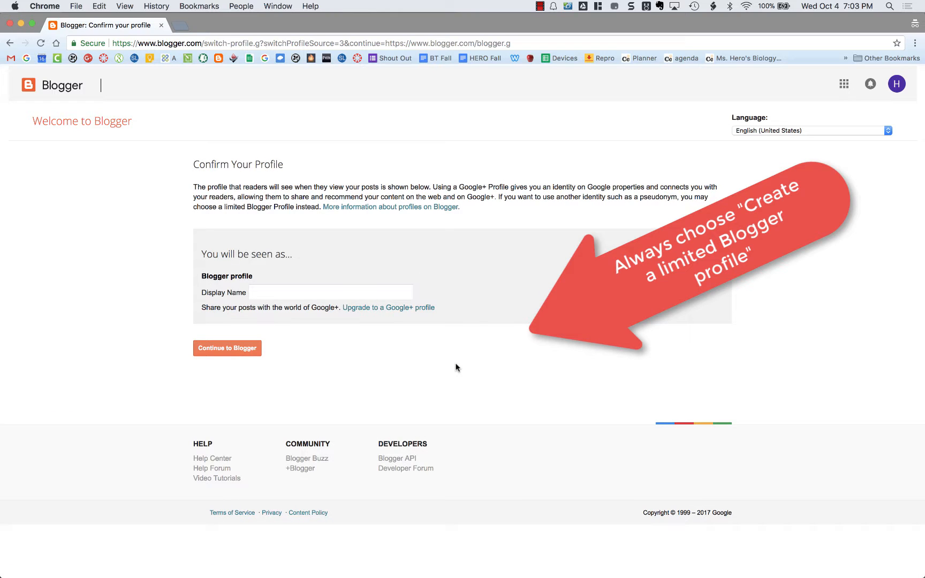
left_click(375, 289)
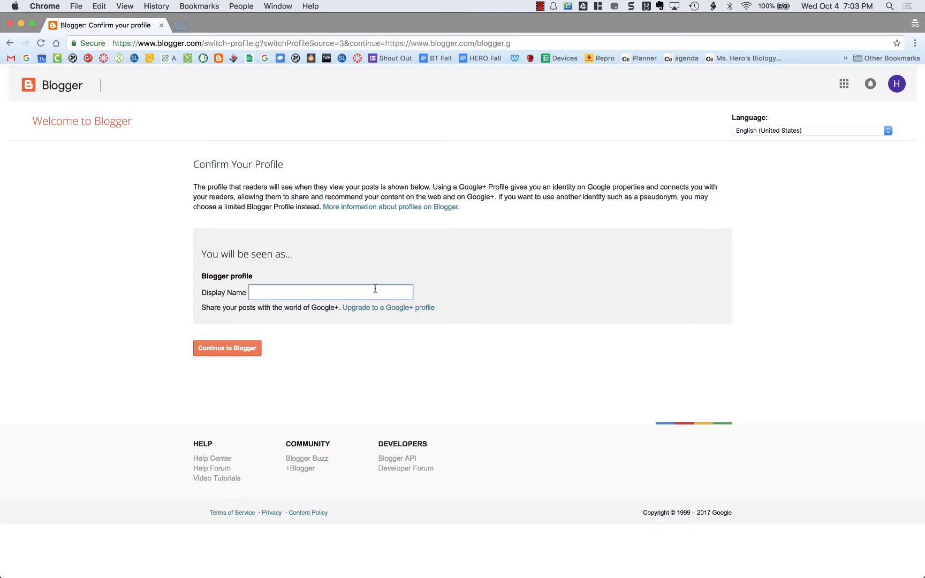
type("Hannah S")
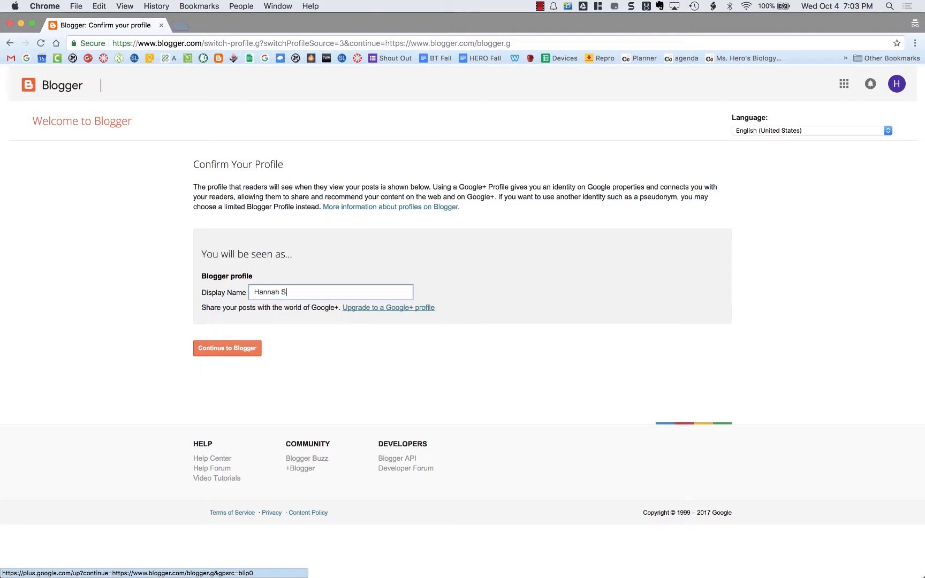
type(".")
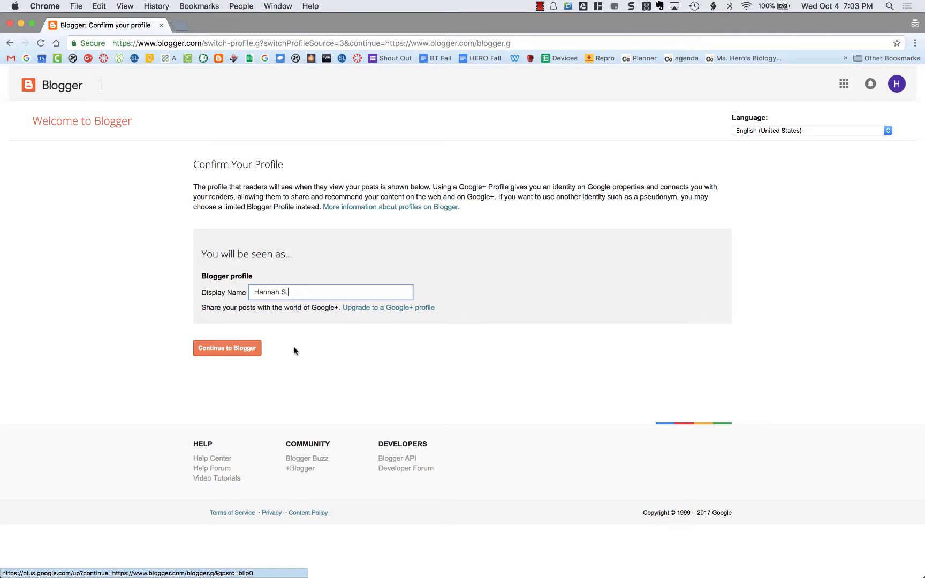
left_click(242, 349)
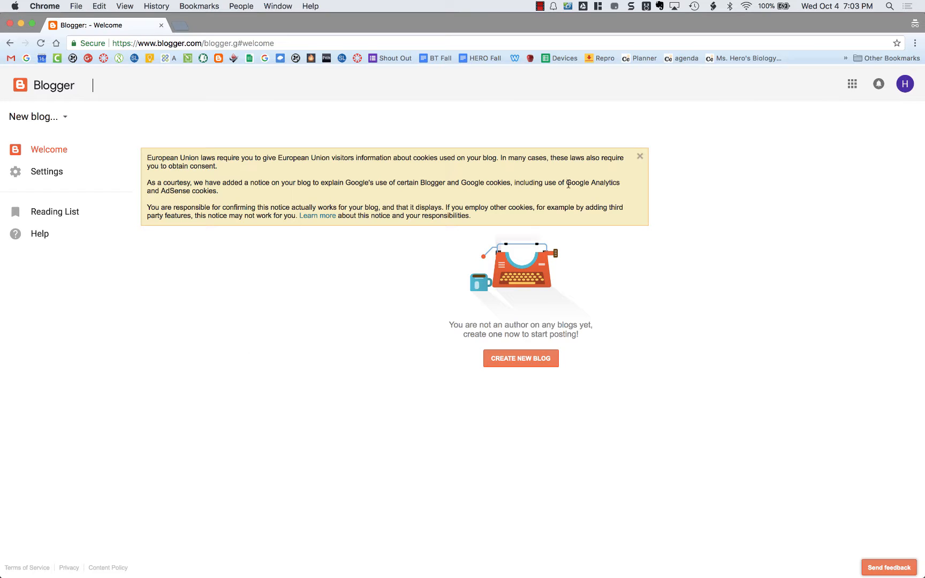
Step: Dismiss the cookie notice and start a new blog titled with the owner's first name in possessive form plus "AVID Blog"
left_click(641, 158)
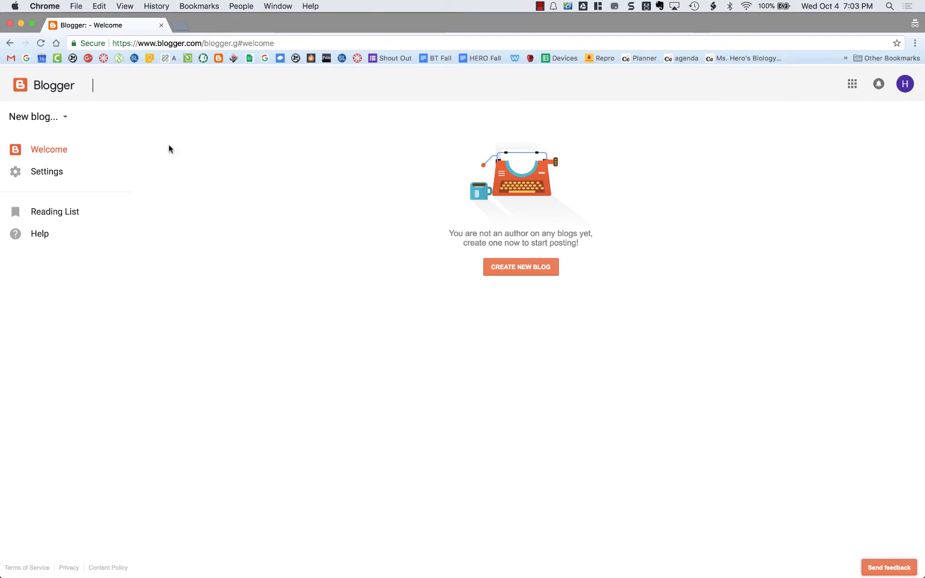
left_click(67, 118)
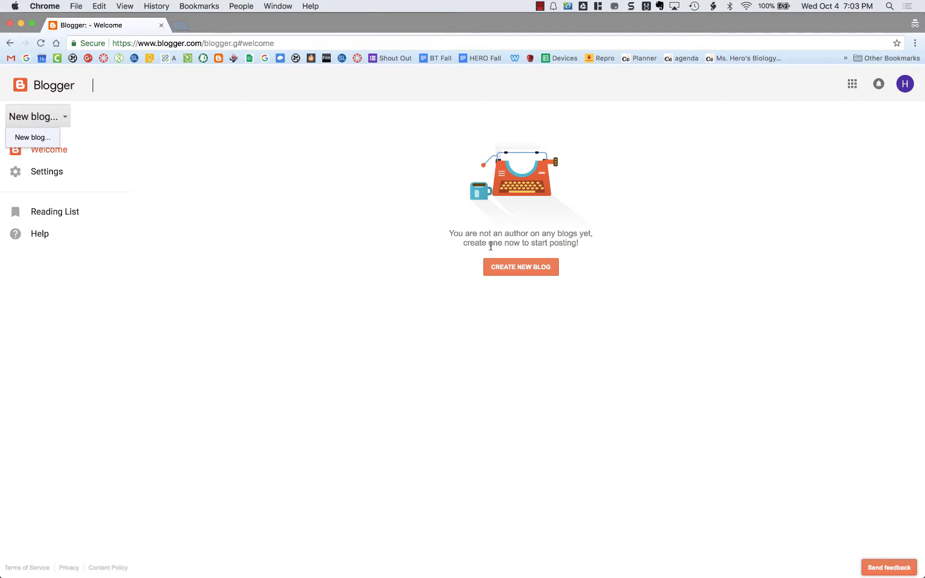
left_click(507, 265)
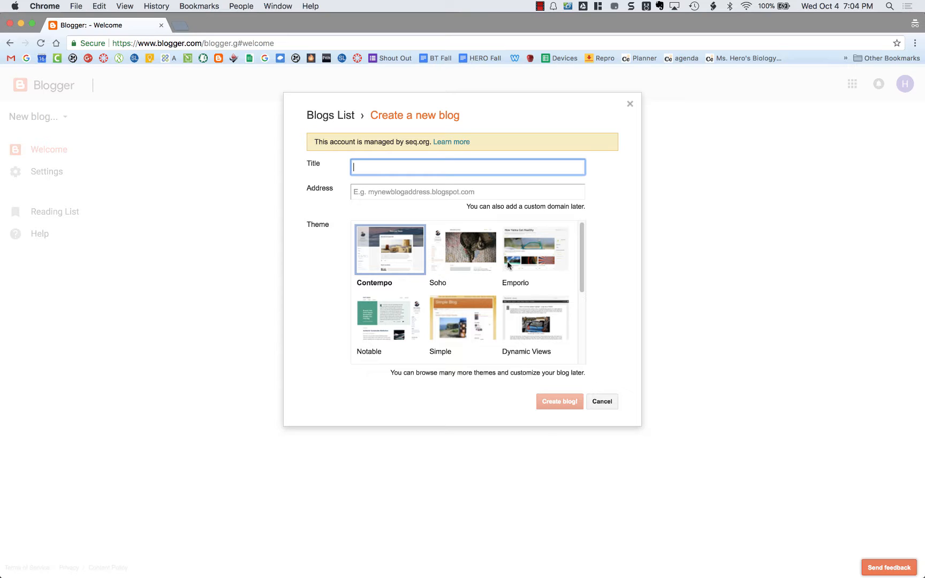
type("Hannah's AVID Blog")
Step: Set the blog's blogspot.com address to the owner's first name followed by "savidblog", in lowercase without spaces
left_click(501, 195)
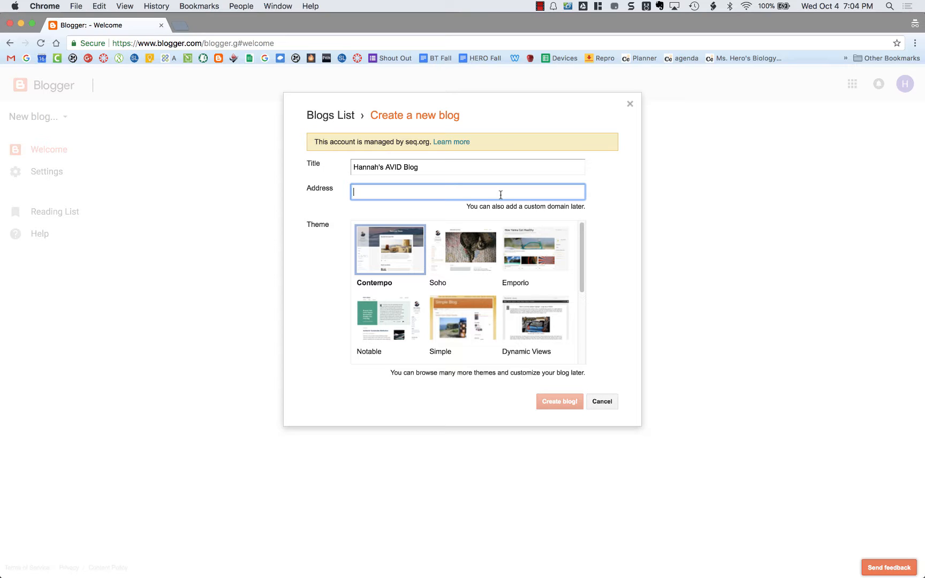
type("hannah")
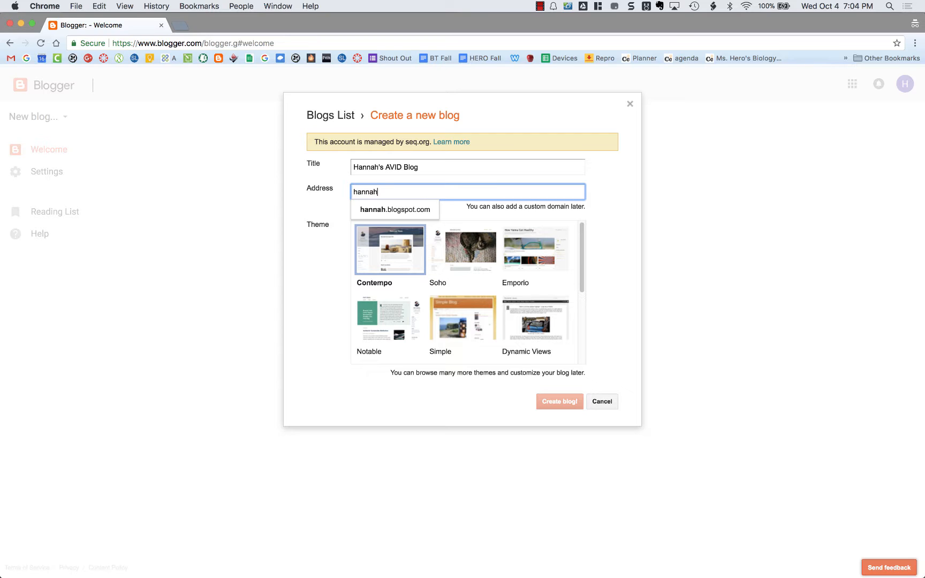
type("savidblog")
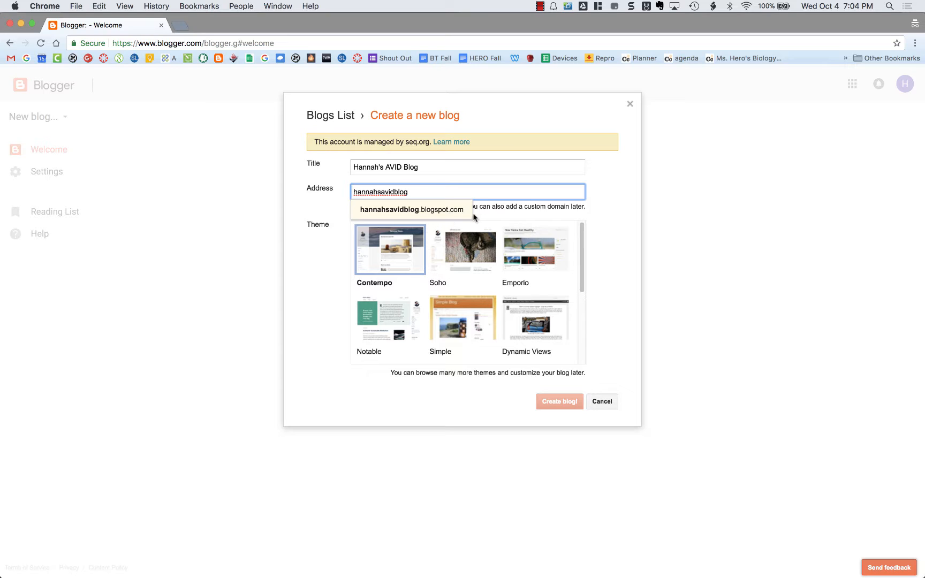
left_click(611, 223)
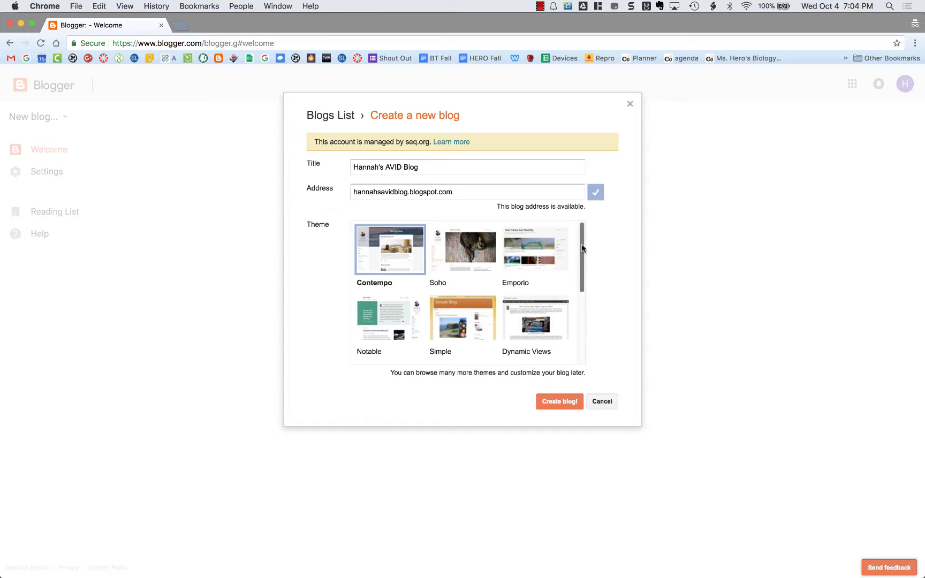
Step: Create the blog with the Simple theme and decline the Google Domains offer
mouse_move(582, 247)
left_mouse_down()
mouse_move(574, 328)
mouse_move(575, 236)
left_mouse_up()
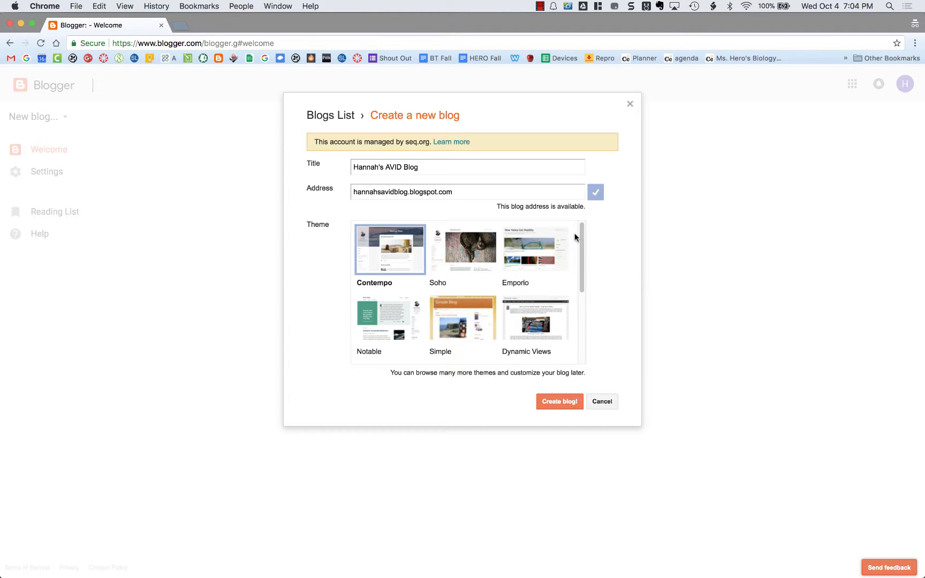
left_click(456, 325)
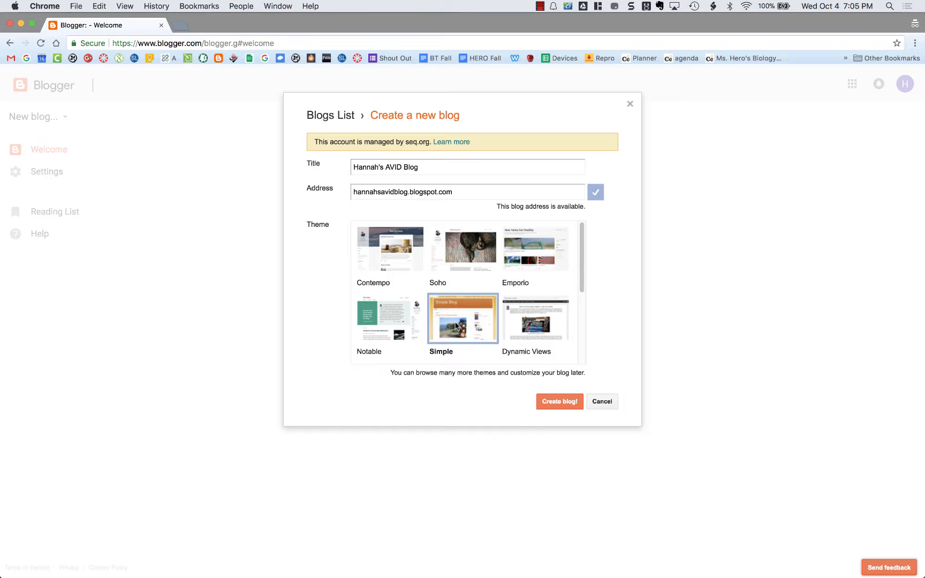
left_click(561, 403)
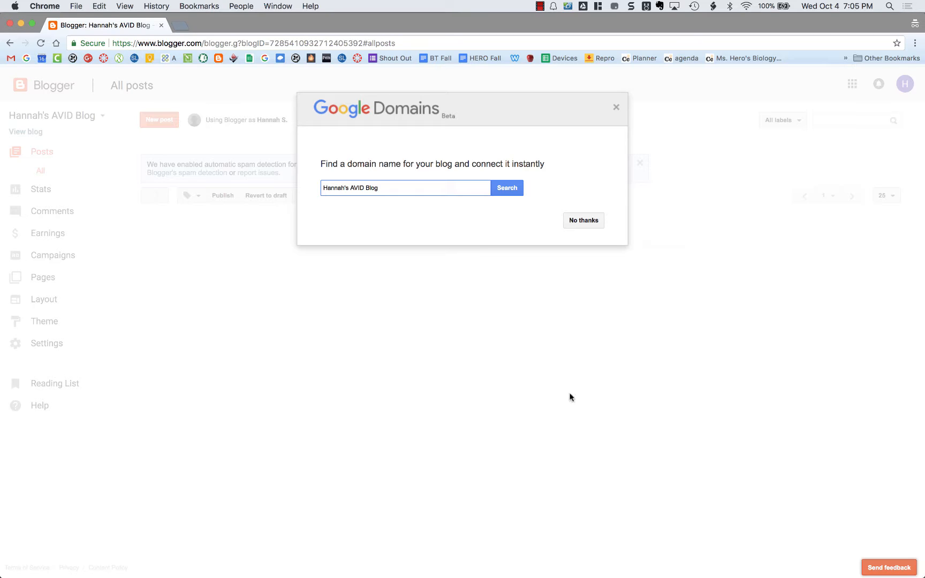
left_click(591, 227)
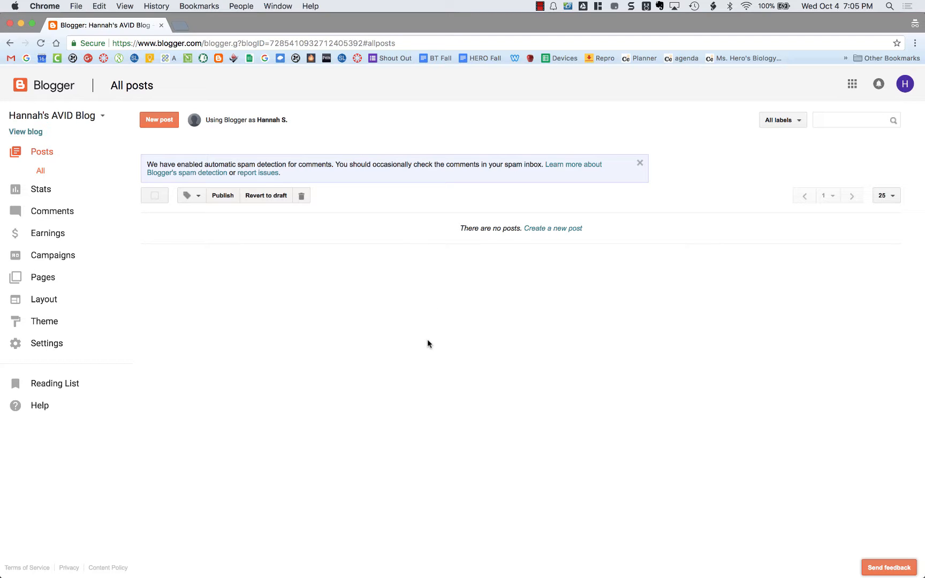
Step: View the live blog and highlight its web address before returning to the Blogger dashboard
left_click(37, 135)
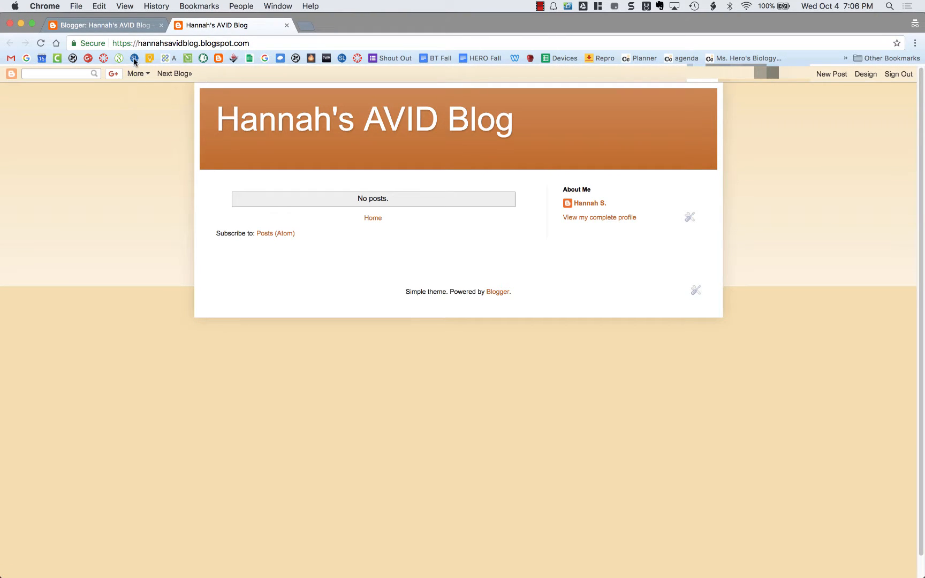
left_click_drag(251, 43, 109, 43)
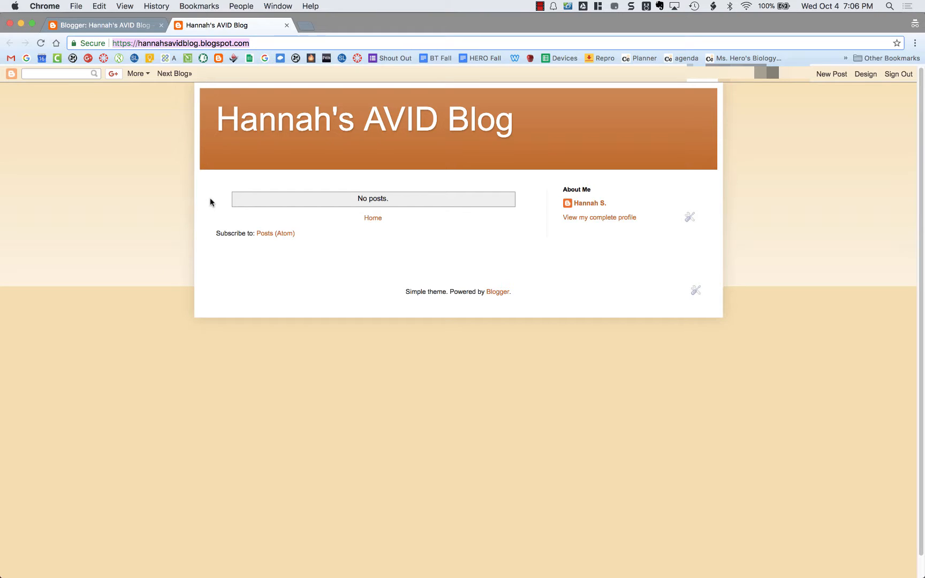
left_click(12, 76)
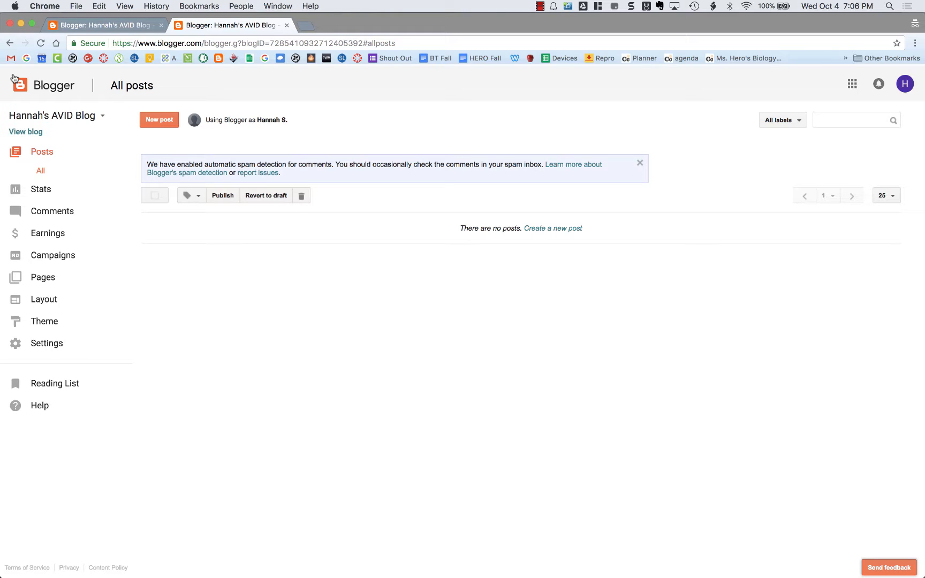
Step: Create a new page titled "About" plus the owner's first name and place the cursor in its body
left_click(54, 280)
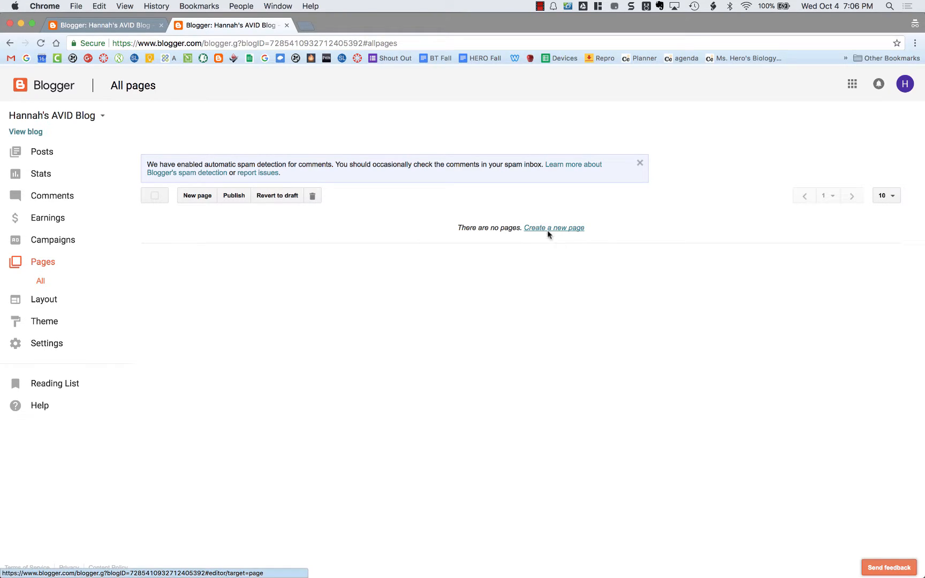
left_click(198, 196)
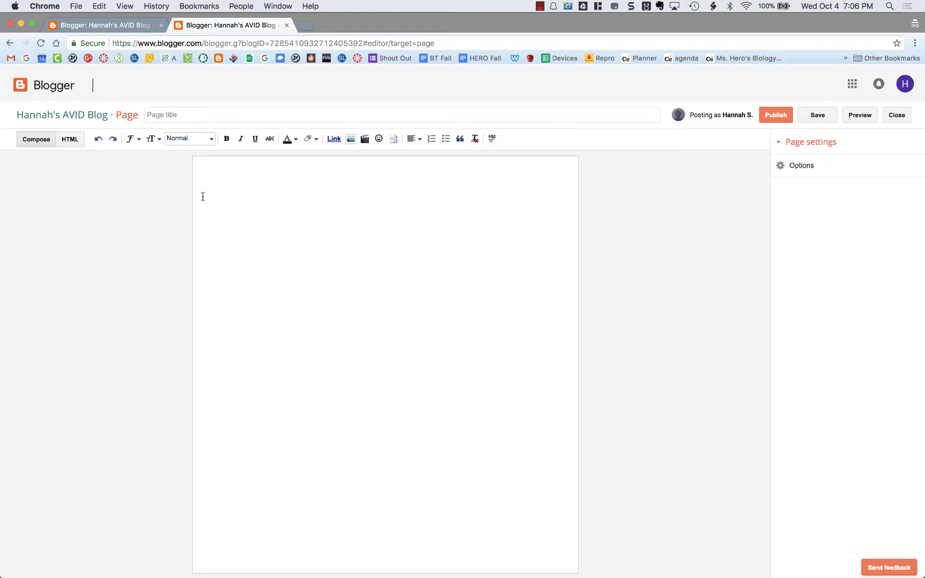
left_click(175, 116)
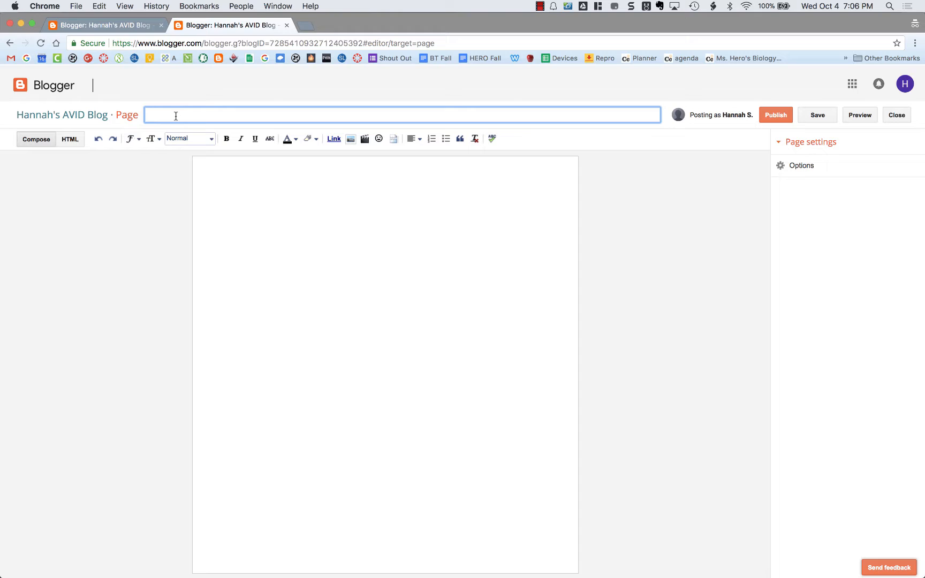
type("About Hannah")
left_click(295, 196)
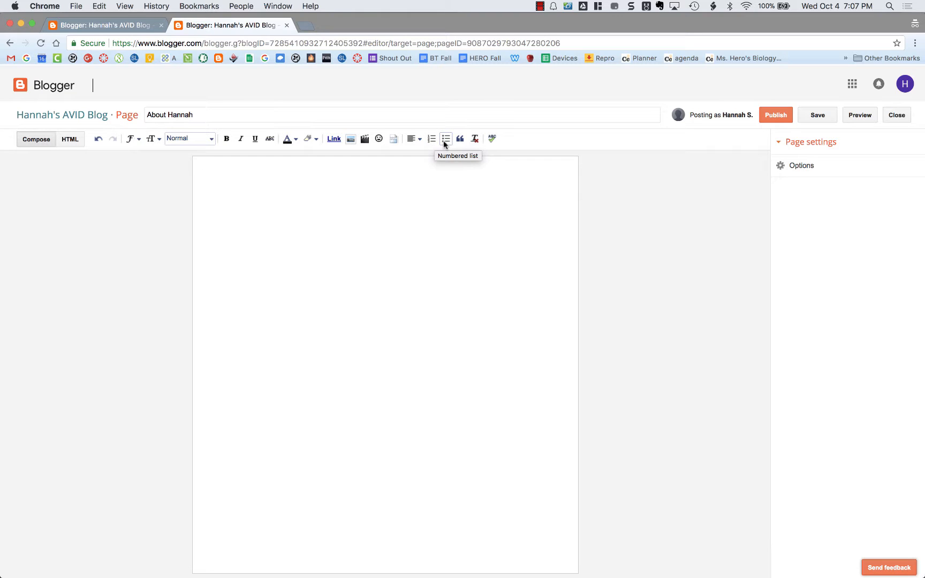
left_click(420, 139)
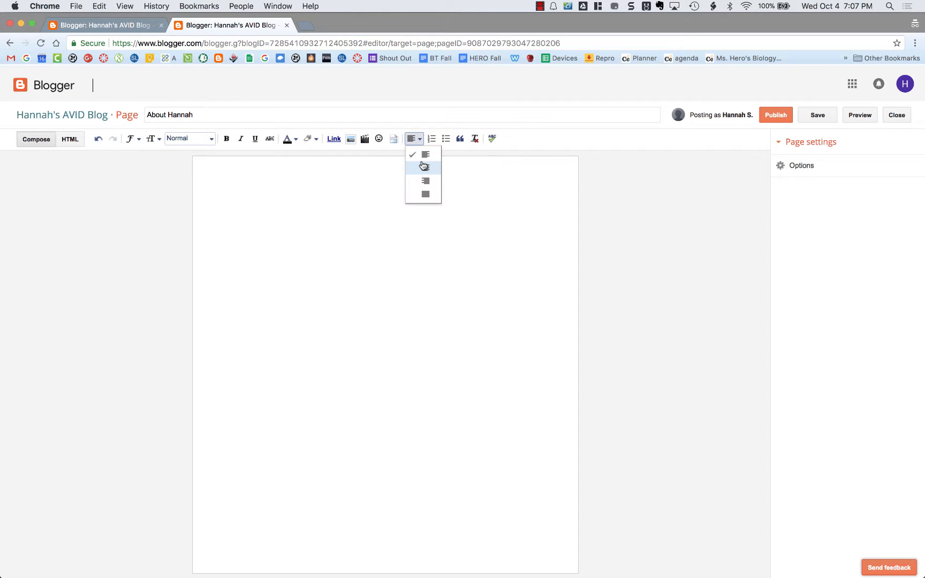
left_click(385, 142)
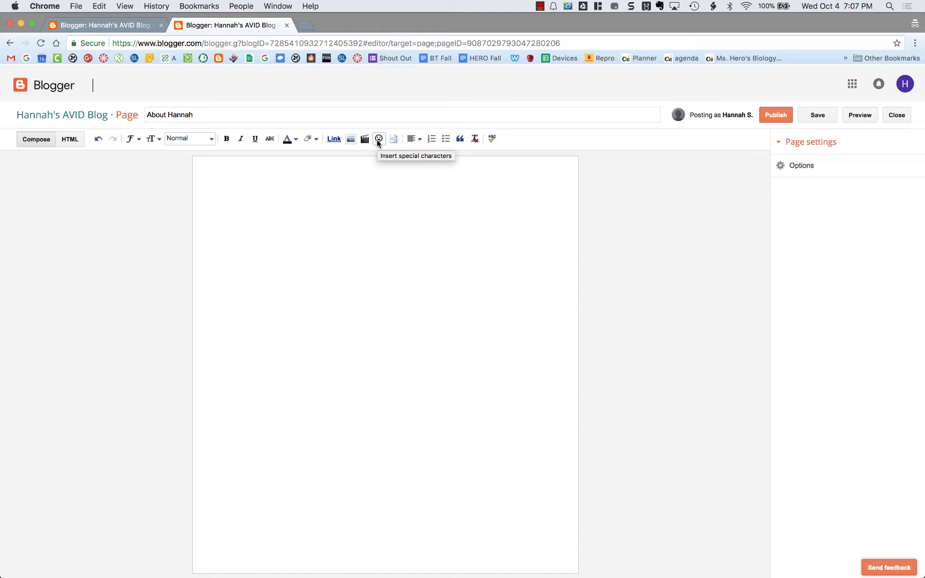
left_click(262, 224)
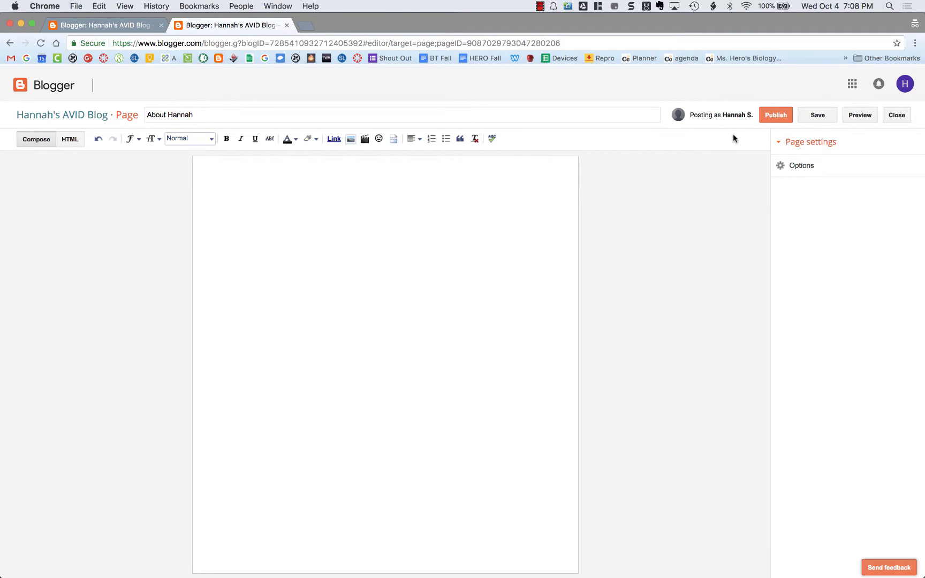
Step: Publish the About page, check the live blog, and close the blog view
left_click(777, 116)
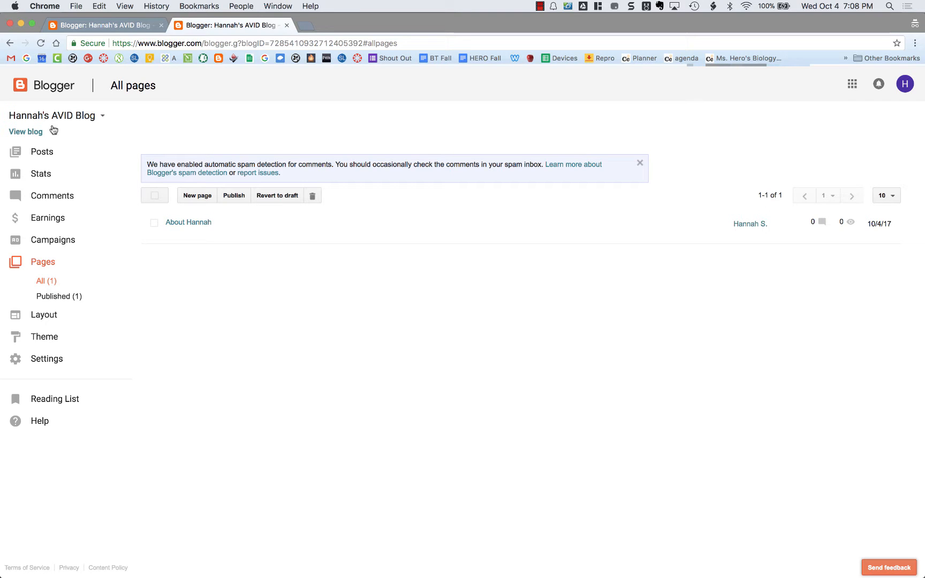
left_click(26, 132)
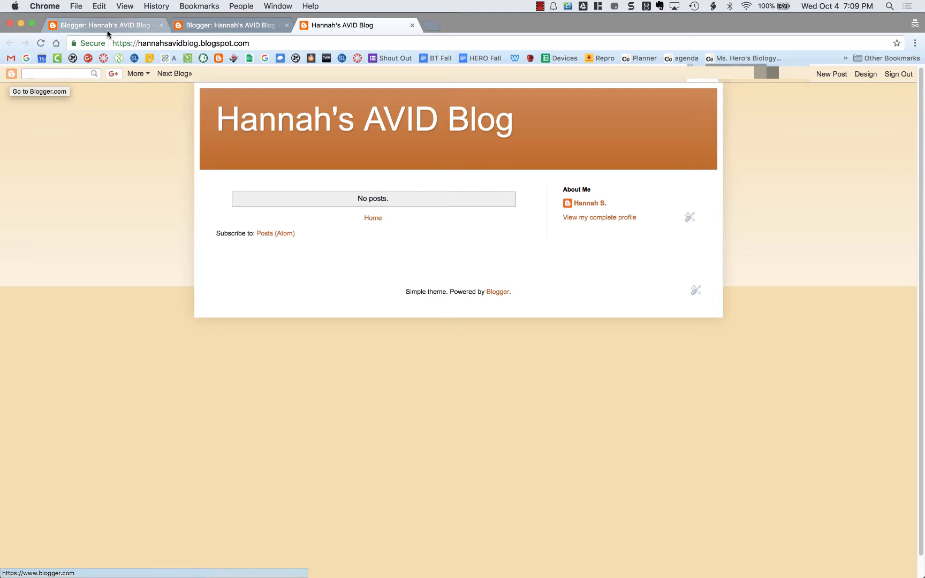
left_click(412, 25)
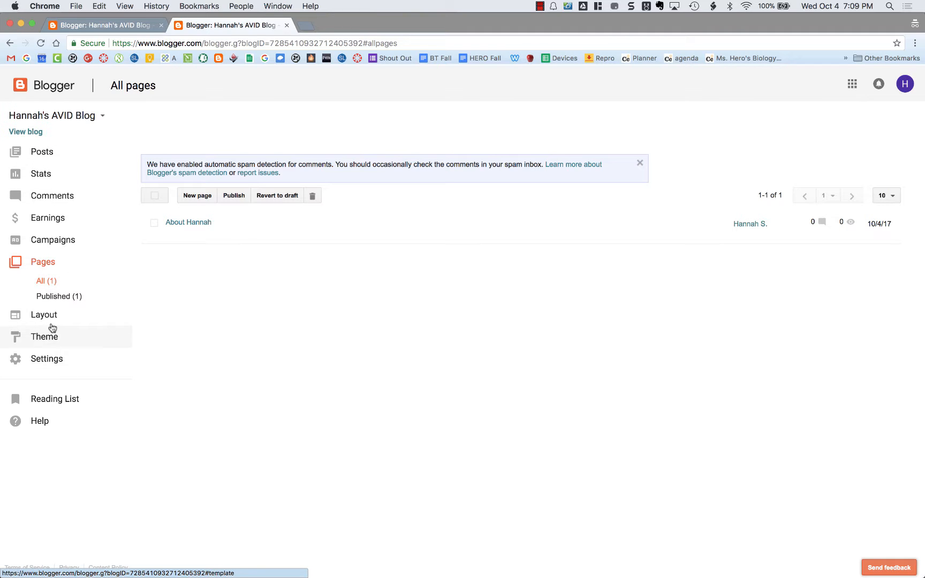
Step: Remove the About Me profile gadget from the sidebar-right-1 section of the blog layout
left_click(54, 323)
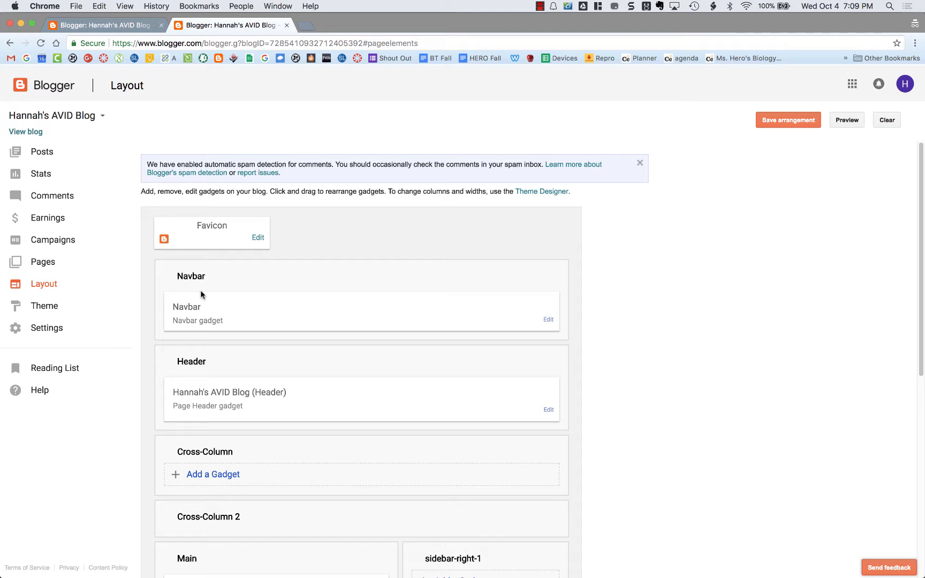
scroll(241, 354, "down", 4)
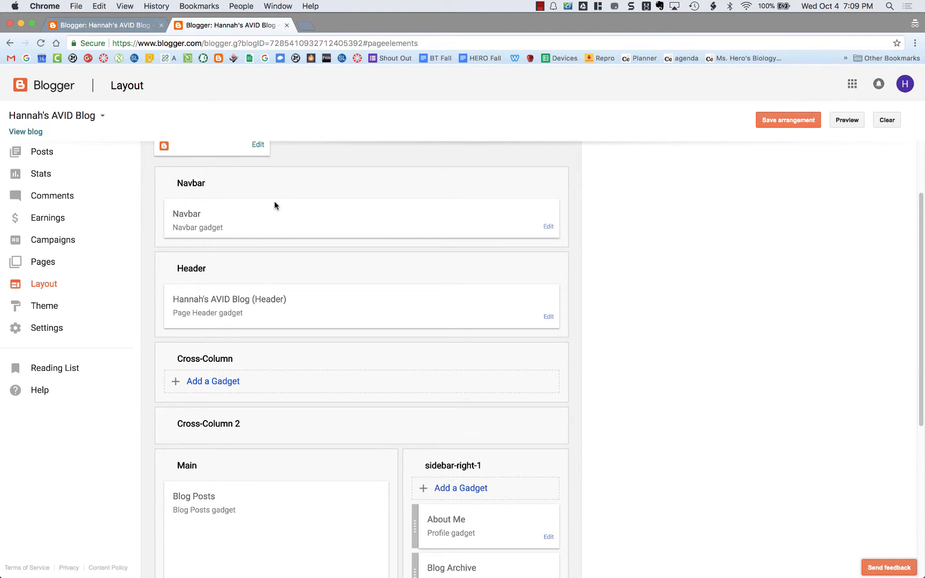
scroll(245, 309, "down", 1)
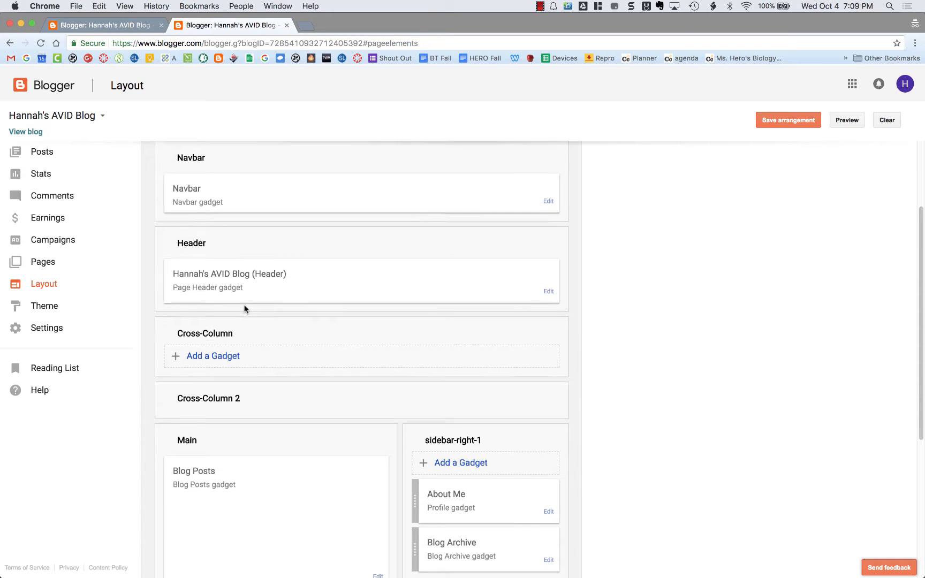
scroll(235, 326, "down", 1)
scroll(232, 397, "down", 1)
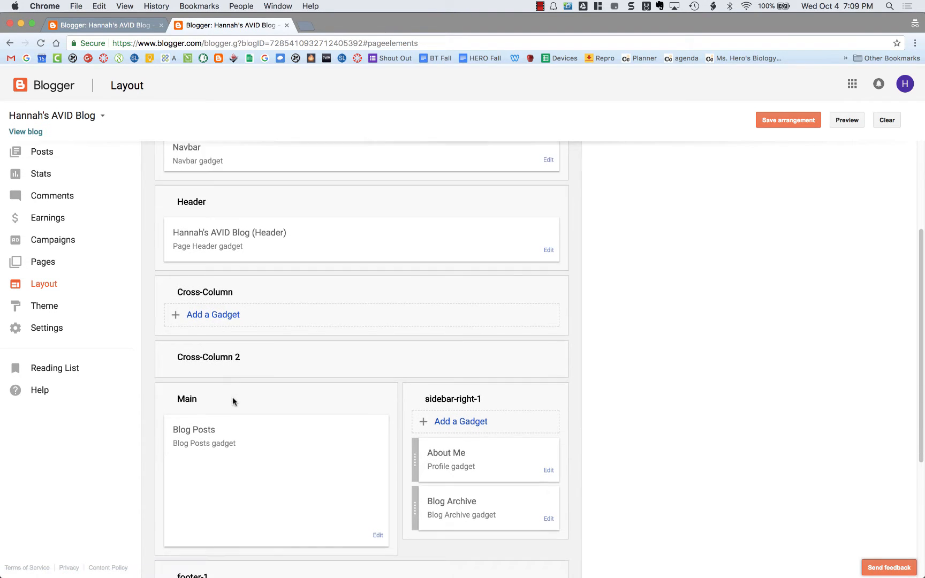
scroll(232, 397, "down", 3)
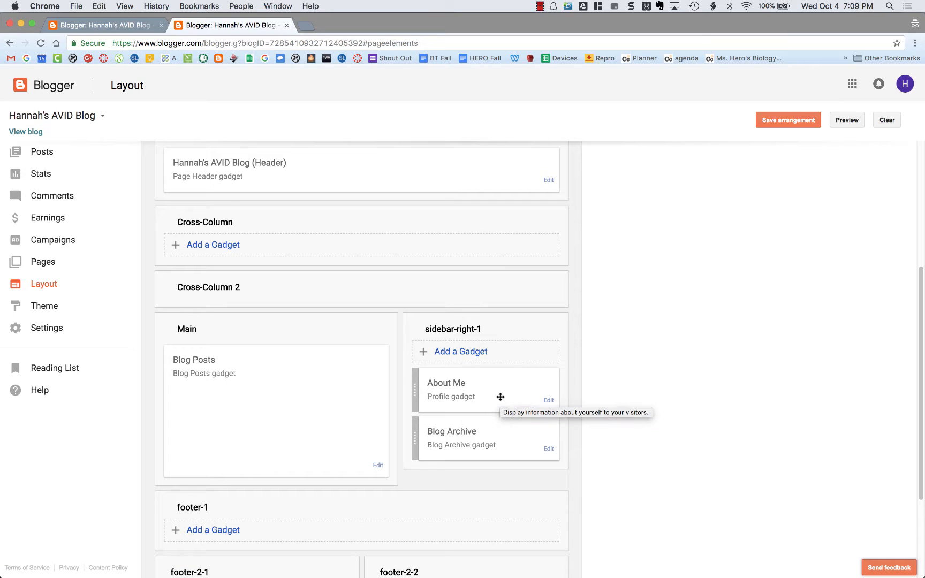
left_click(549, 401)
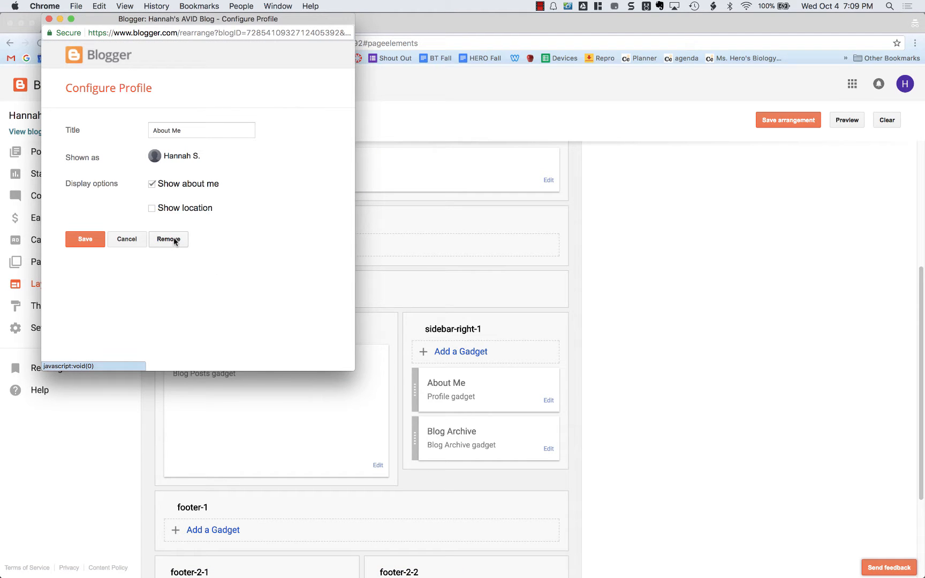
left_click(173, 239)
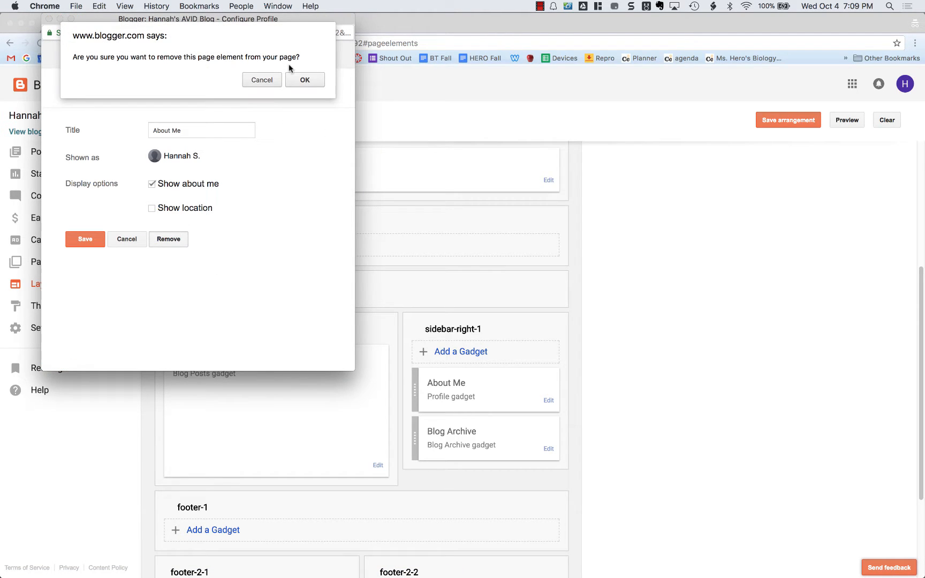
left_click(303, 80)
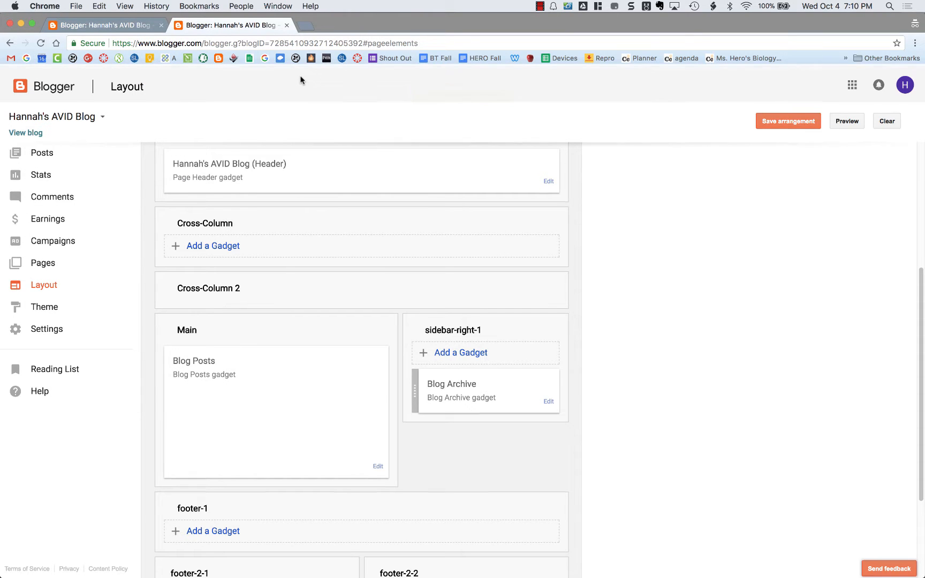
Step: Add a Pages gadget to the Cross-Column section of the layout, showing the Home and About pages
scroll(308, 275, "up", 5)
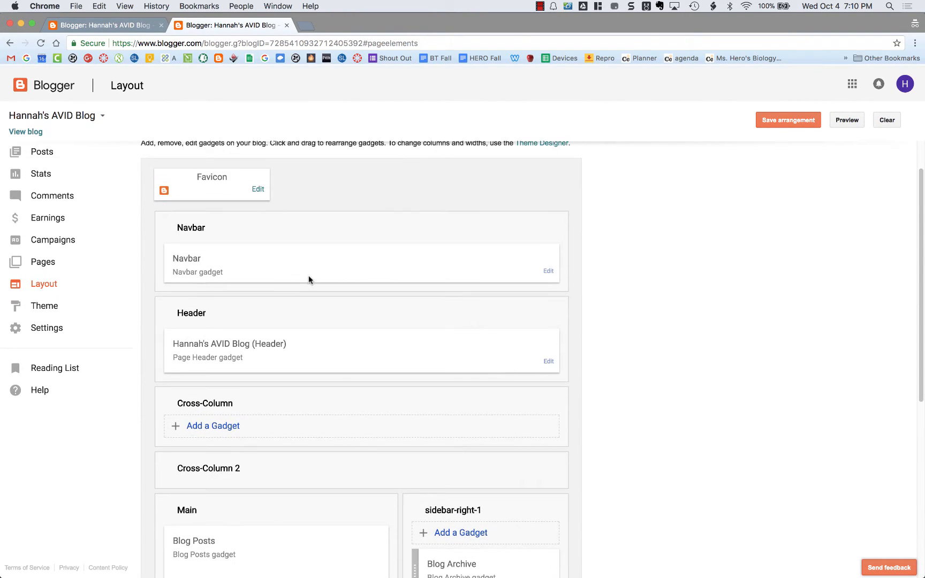
left_click(225, 427)
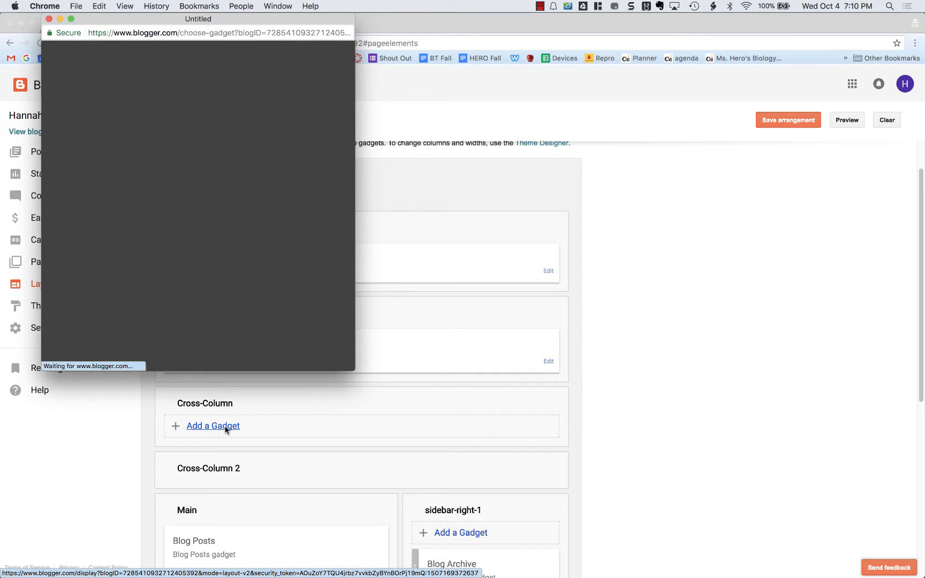
scroll(201, 267, "down", 3)
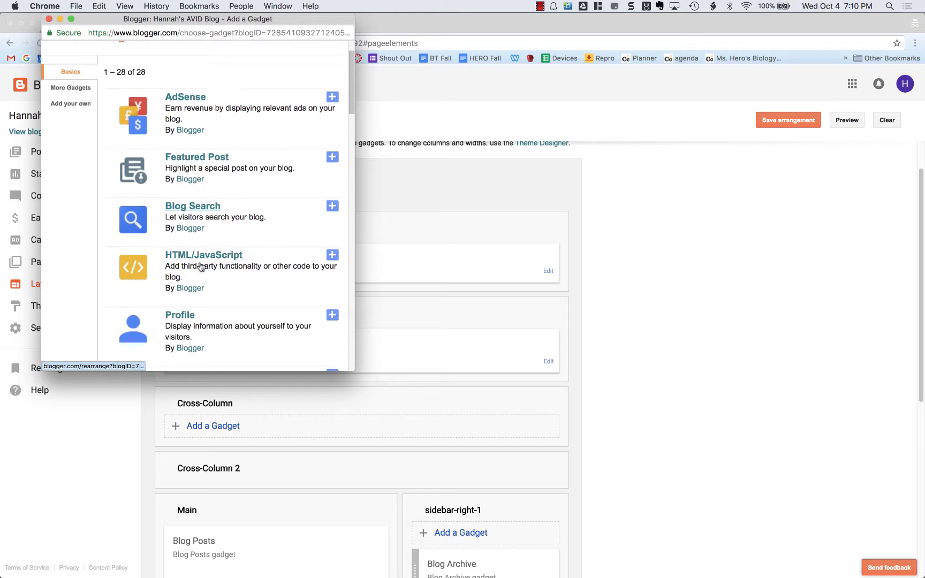
scroll(201, 267, "down", 9)
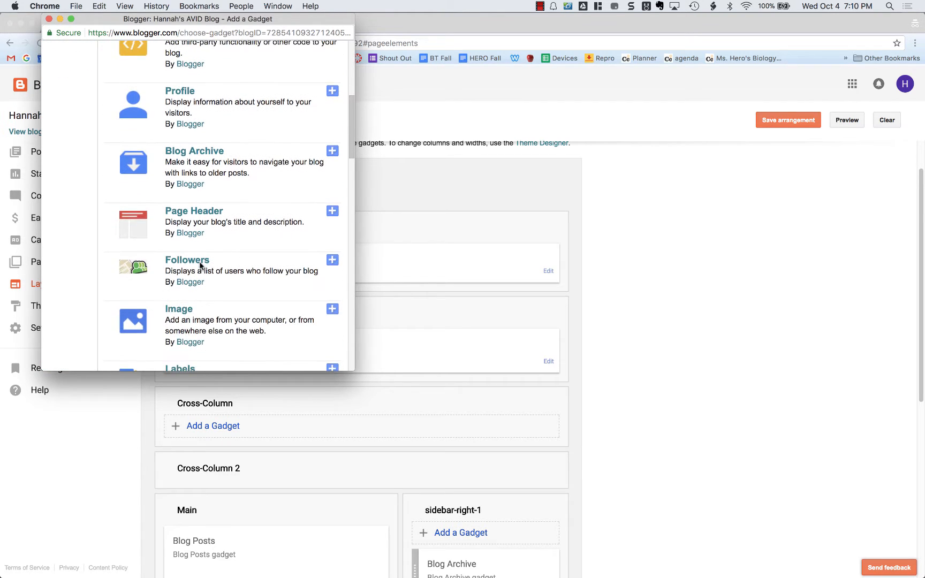
scroll(201, 267, "down", 4)
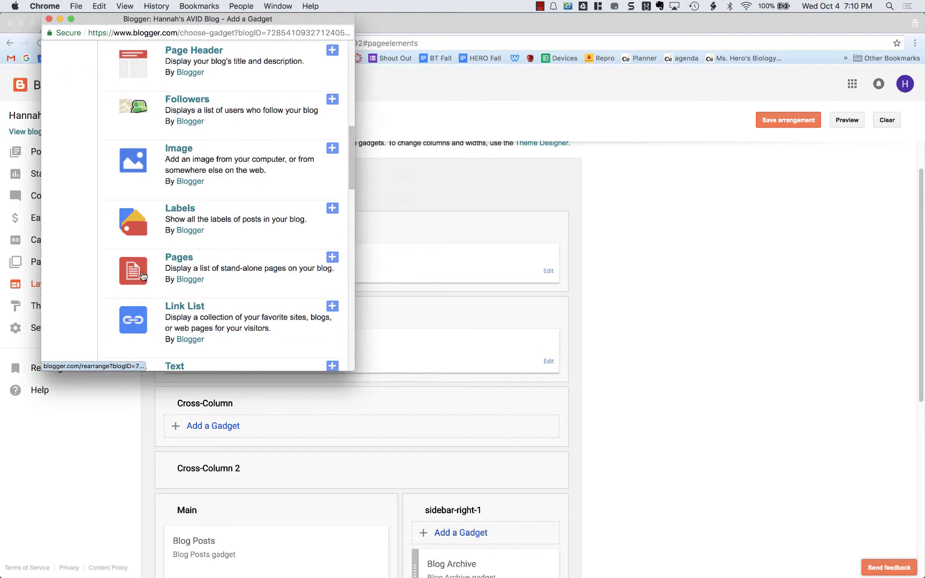
left_click(332, 258)
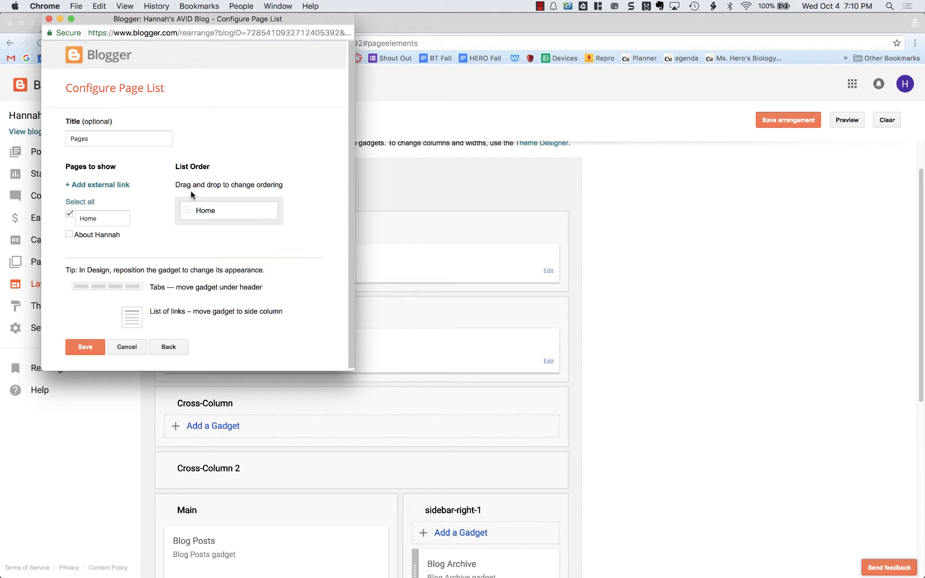
left_click(69, 235)
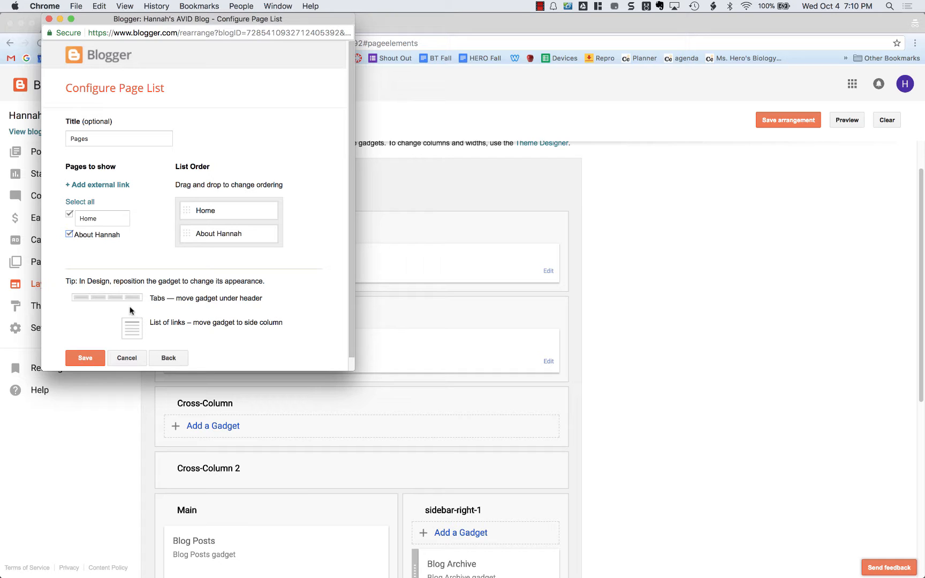
left_click(86, 362)
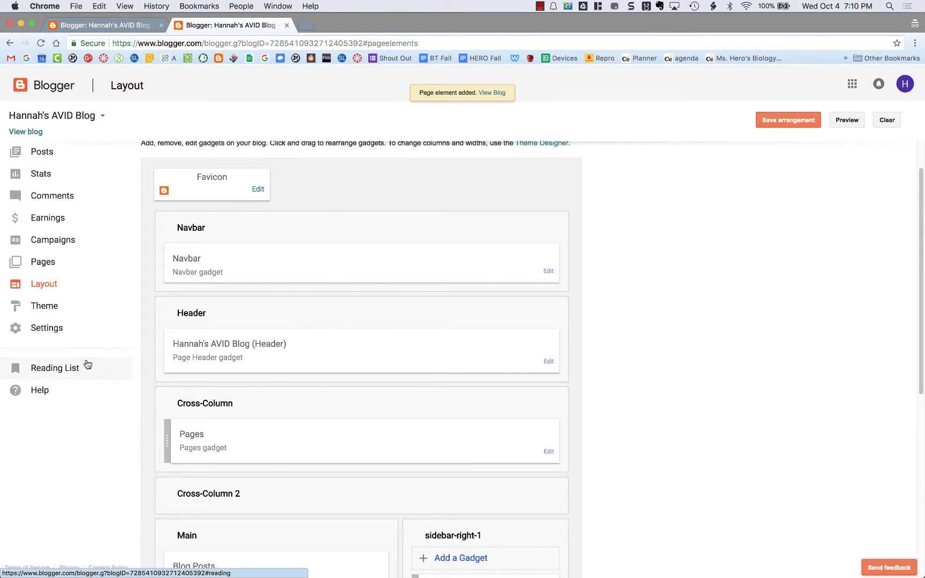
Step: Save the layout arrangement and check the page tabs on the live blog before returning to the layout
left_click(780, 121)
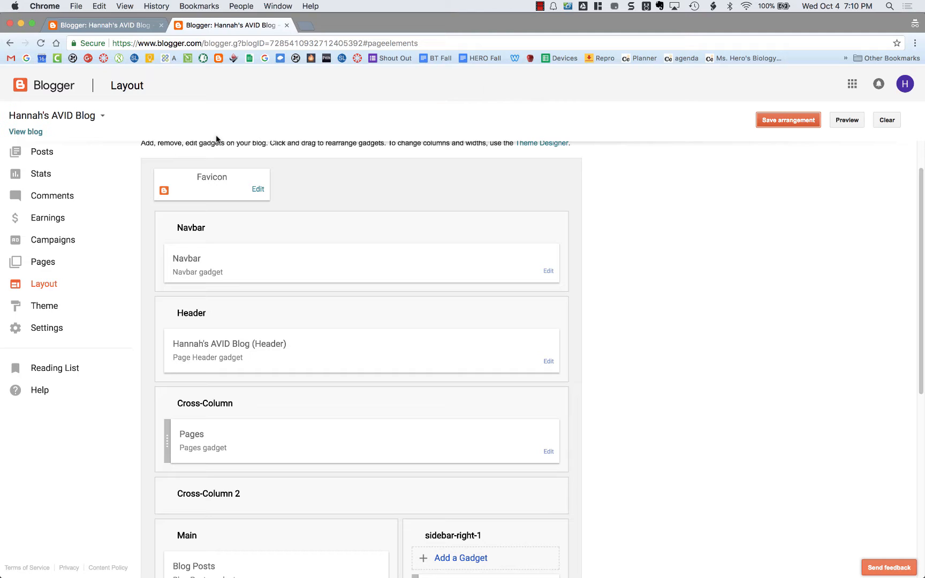
left_click(34, 133)
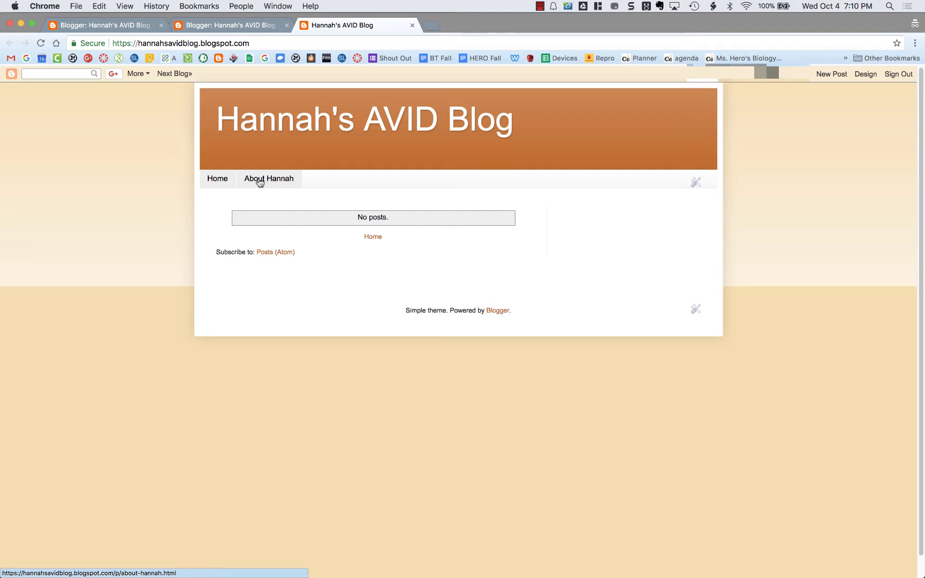
left_click(227, 22)
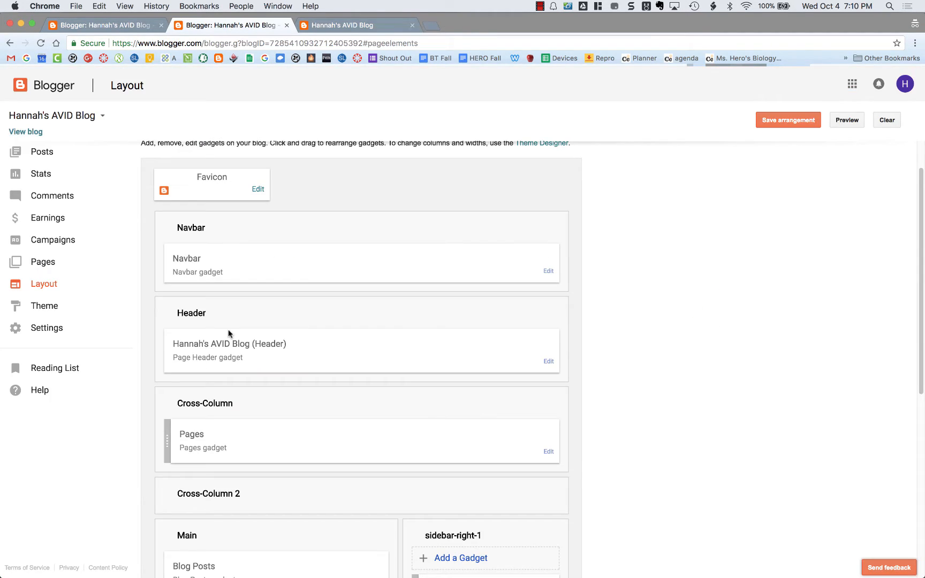
Step: Set the Navbar gadget to Off and save the layout arrangement
scroll(229, 331, "down", 5)
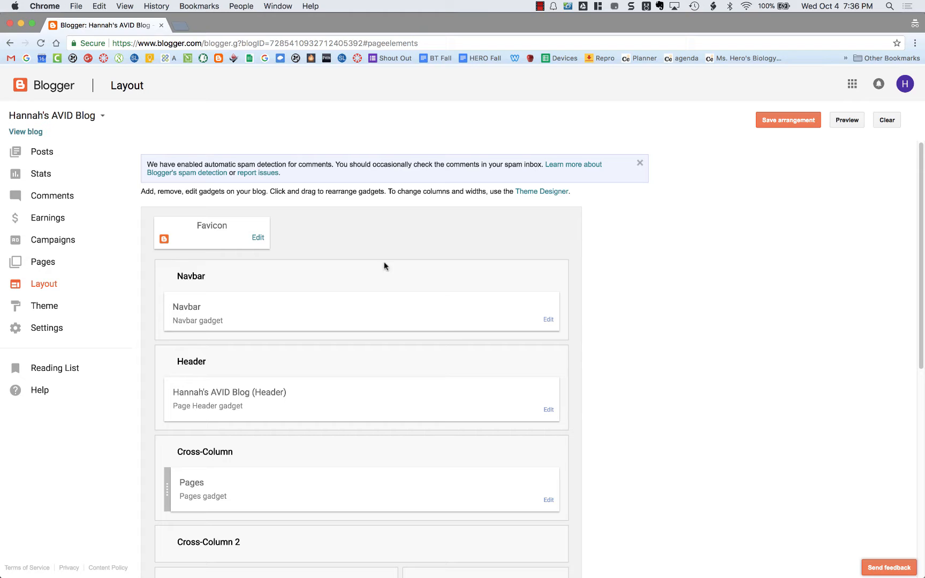
left_click(548, 320)
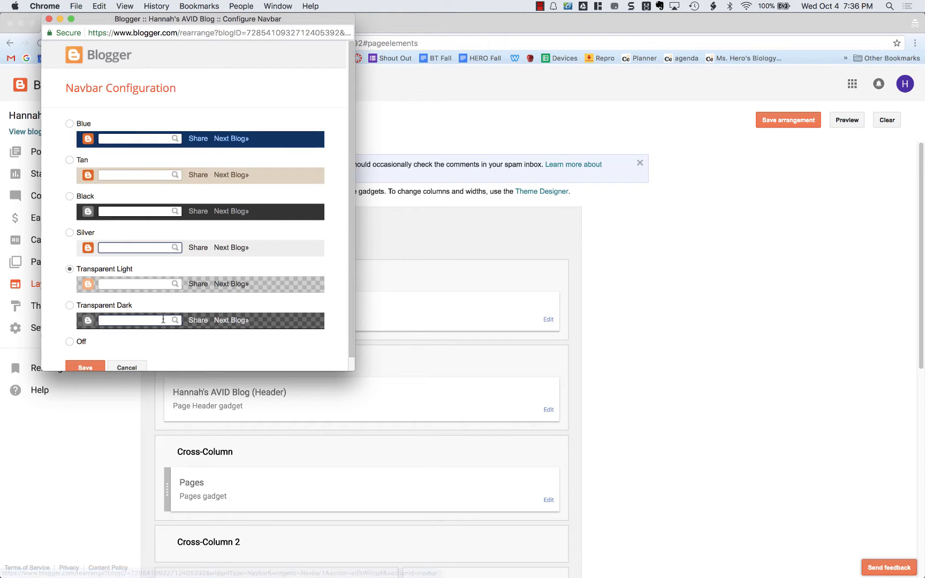
scroll(164, 320, "down", 1)
left_click(69, 329)
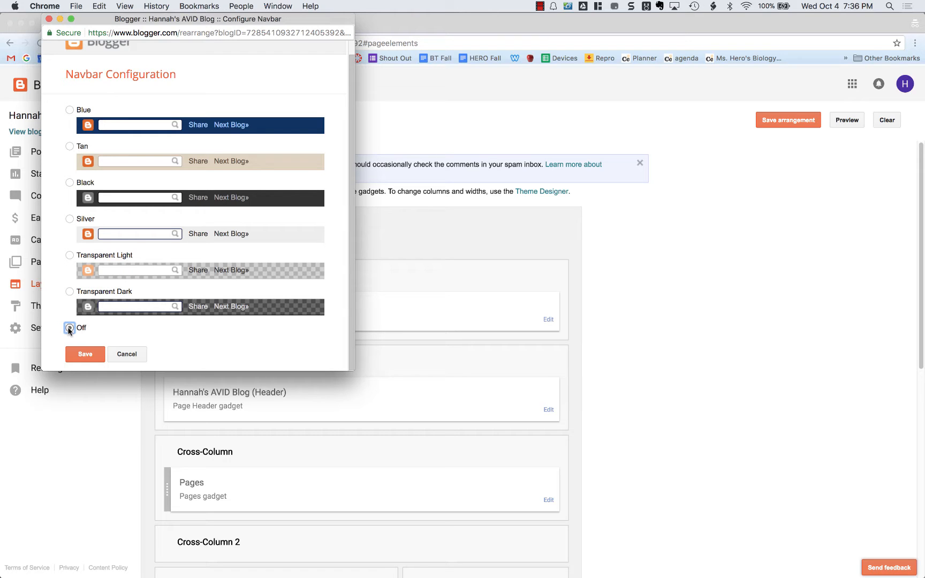
left_click(87, 354)
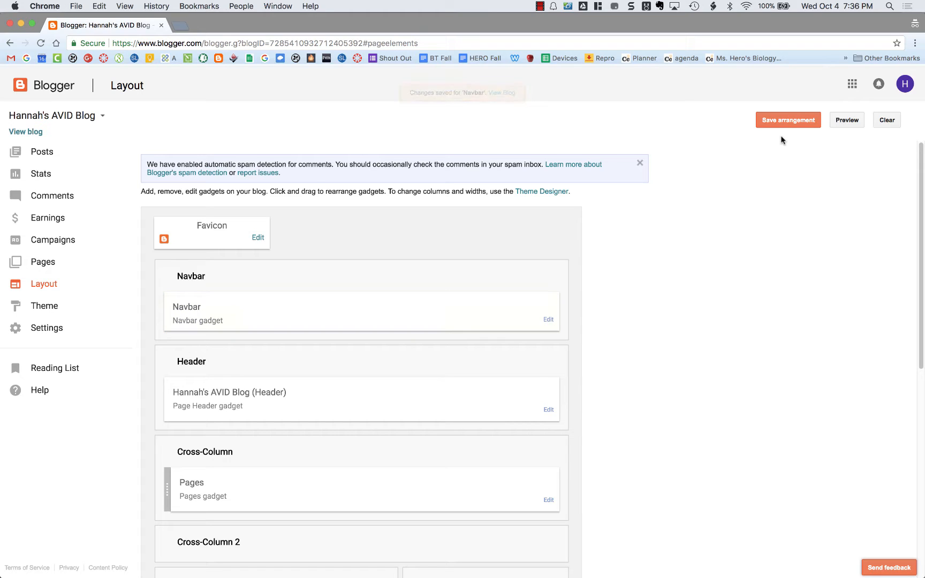
left_click(788, 121)
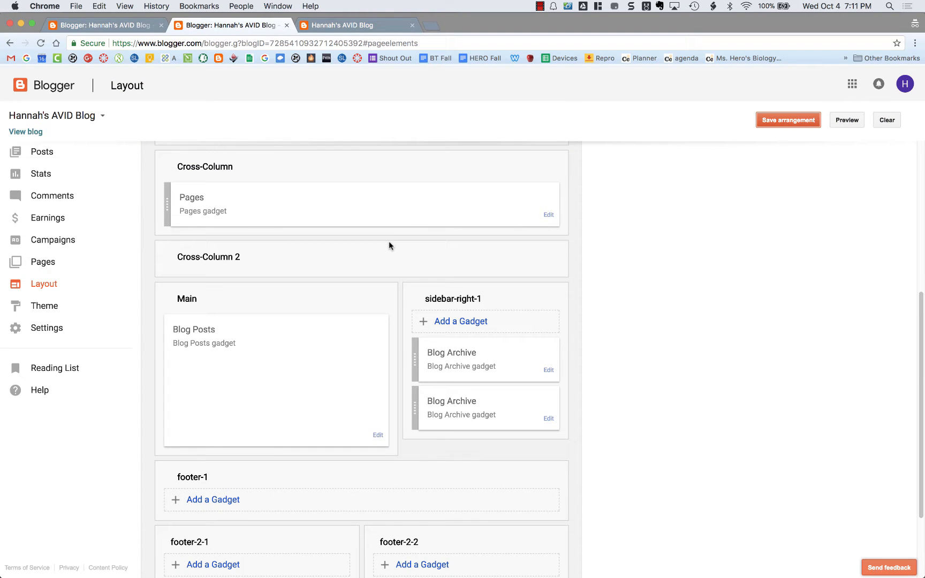
Step: Look through the available blog themes, from Contempo down to Simple
left_click(59, 309)
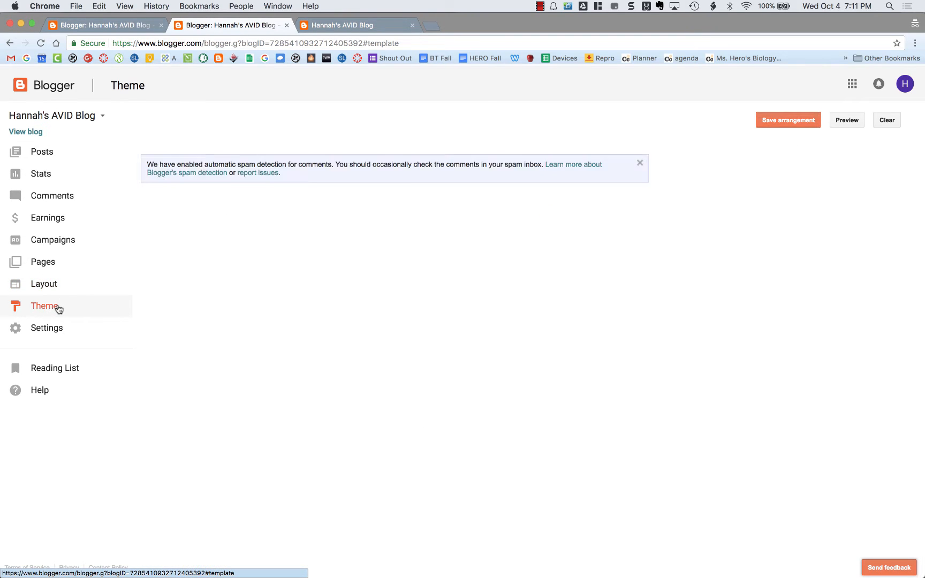
scroll(352, 405, "down", 5)
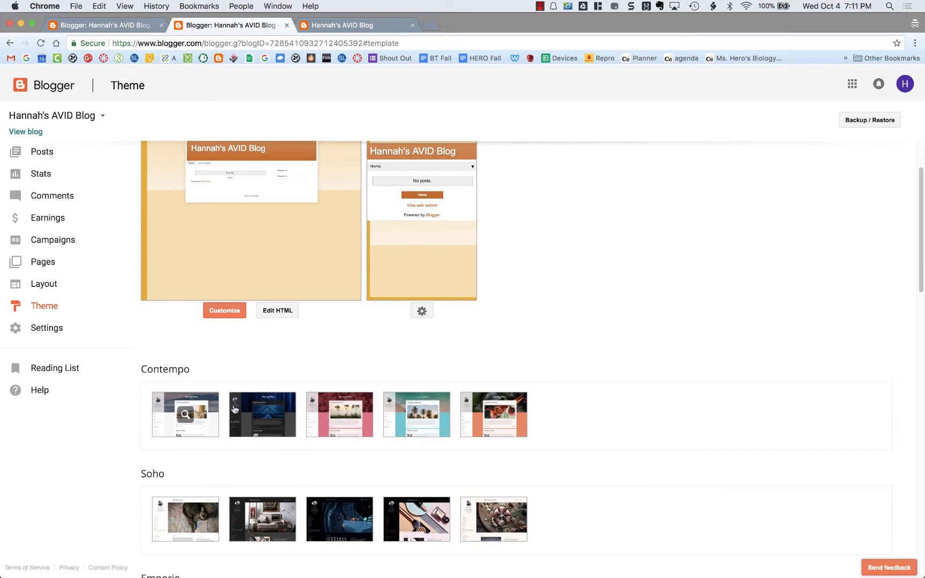
scroll(351, 405, "down", 3)
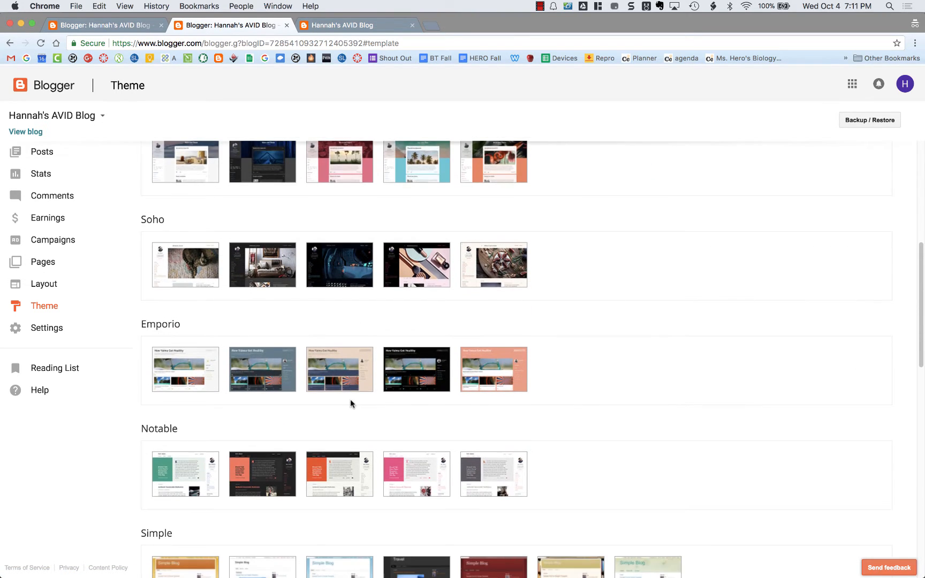
scroll(351, 401, "down", 3)
scroll(350, 401, "up", 6)
scroll(351, 403, "up", 4)
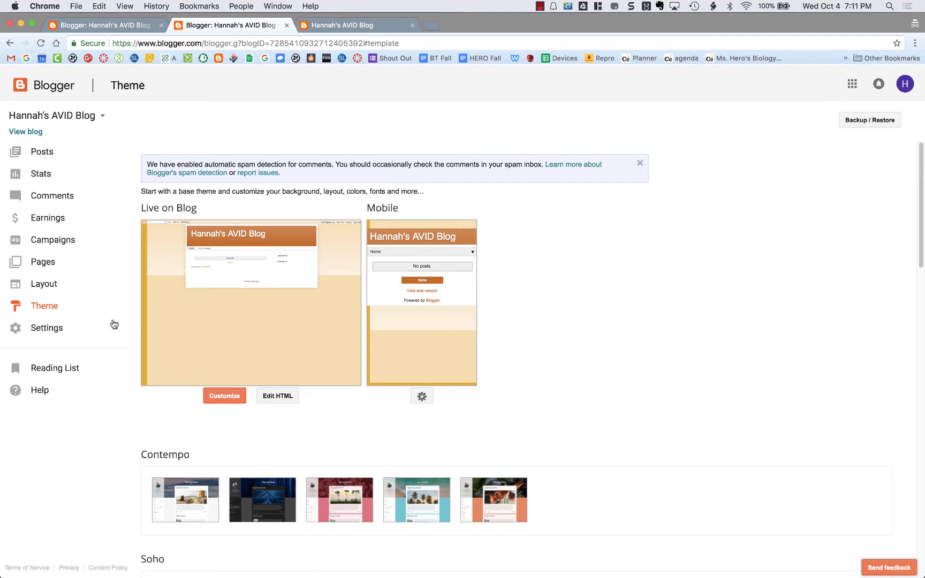
Step: Set the blog's privacy to not listed on Blogger and hidden from search engines, and save the changes
left_click(57, 329)
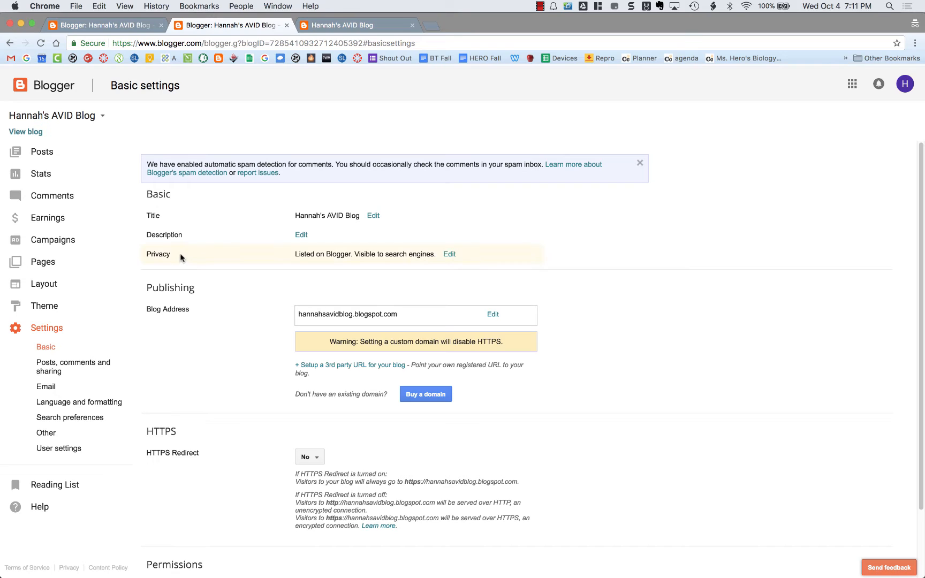
left_click(449, 255)
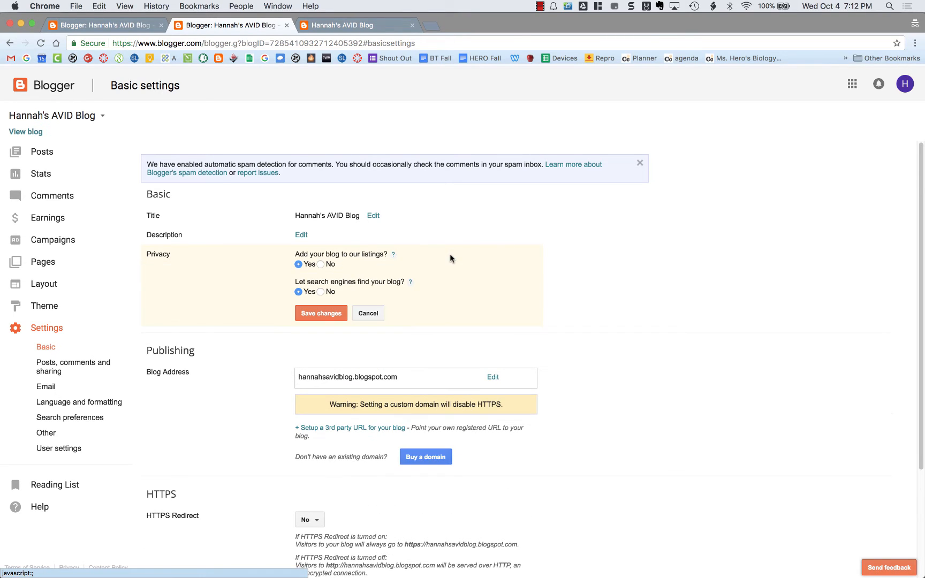
left_click(321, 265)
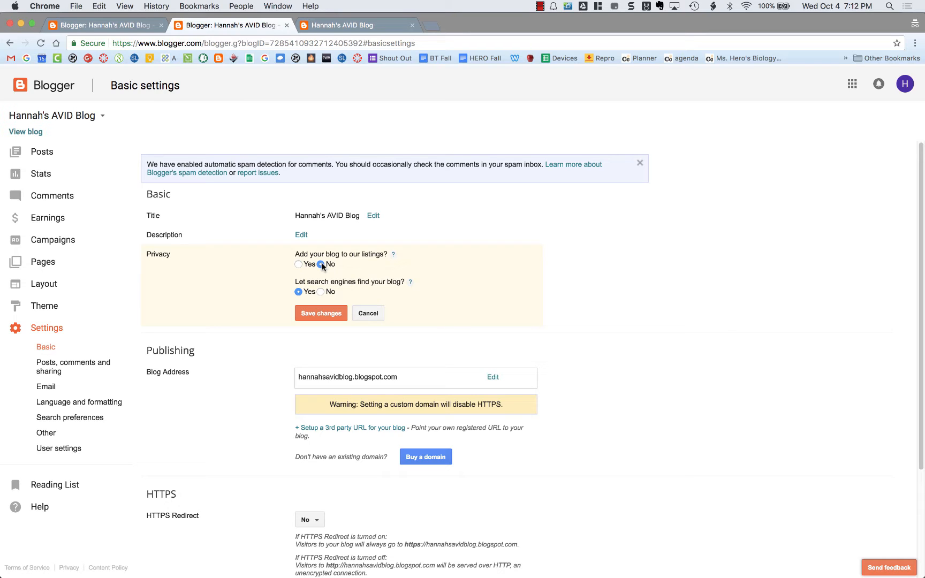
left_click(320, 292)
left_click(332, 314)
scroll(600, 479, "down", 3)
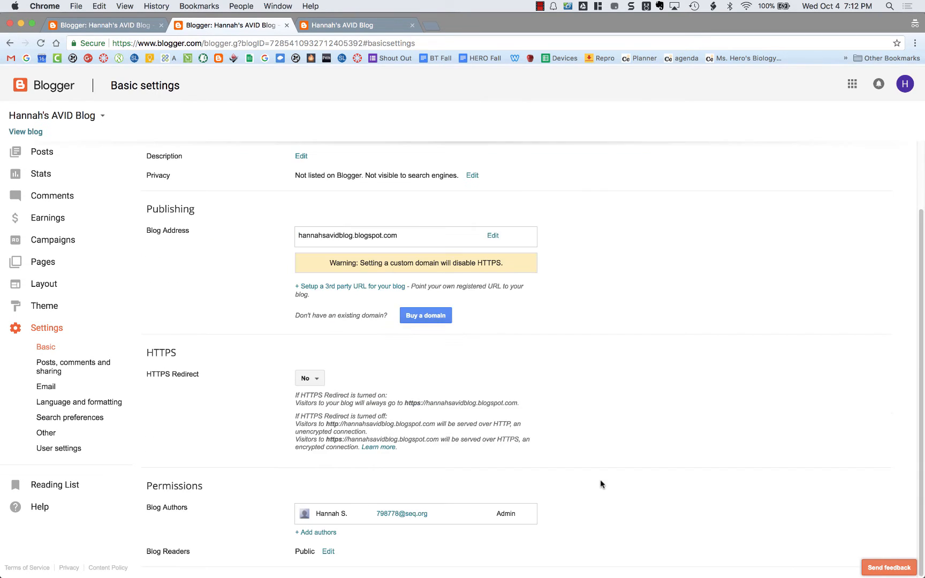
Step: Set the main page to show at most 3 posts in the posts, comments and sharing settings
left_click(99, 370)
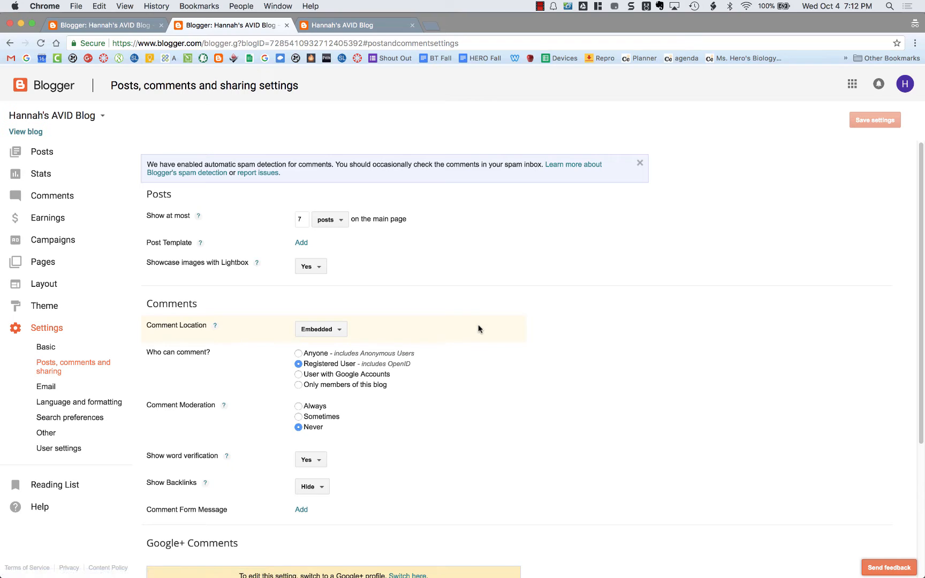
scroll(479, 329, "down", 1)
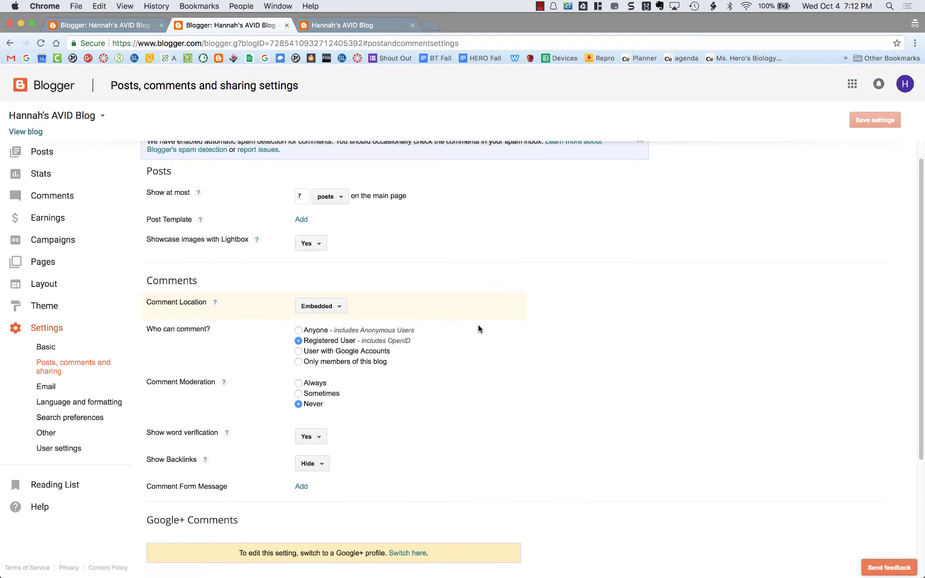
double_click(303, 184)
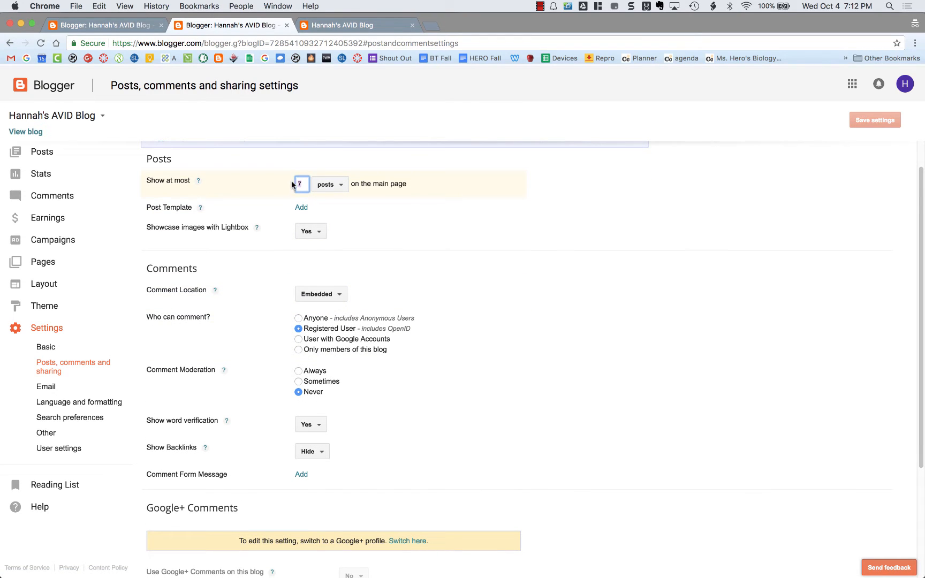
type("3")
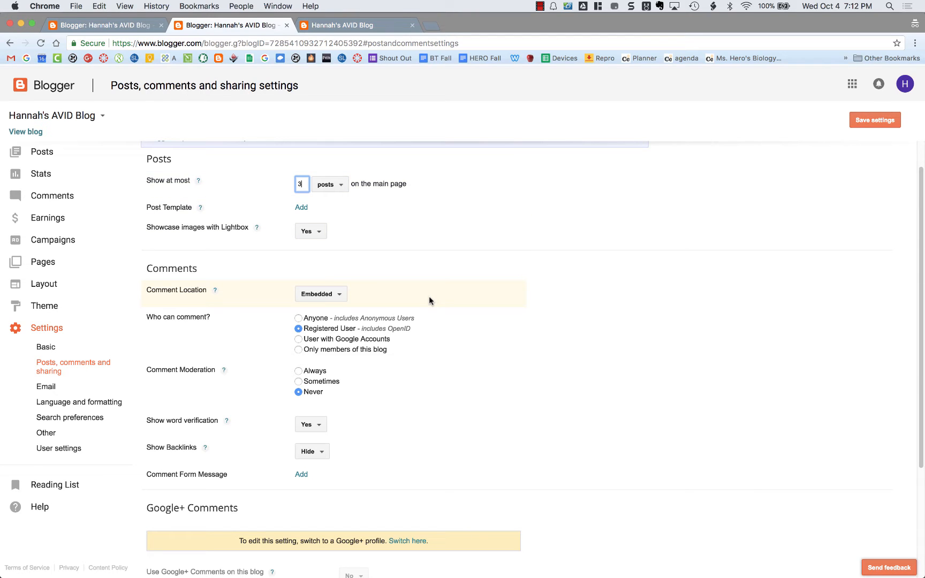
Step: Allow anyone, including anonymous users, to comment, set comment moderation to Always, and save the settings
scroll(428, 296, "down", 3)
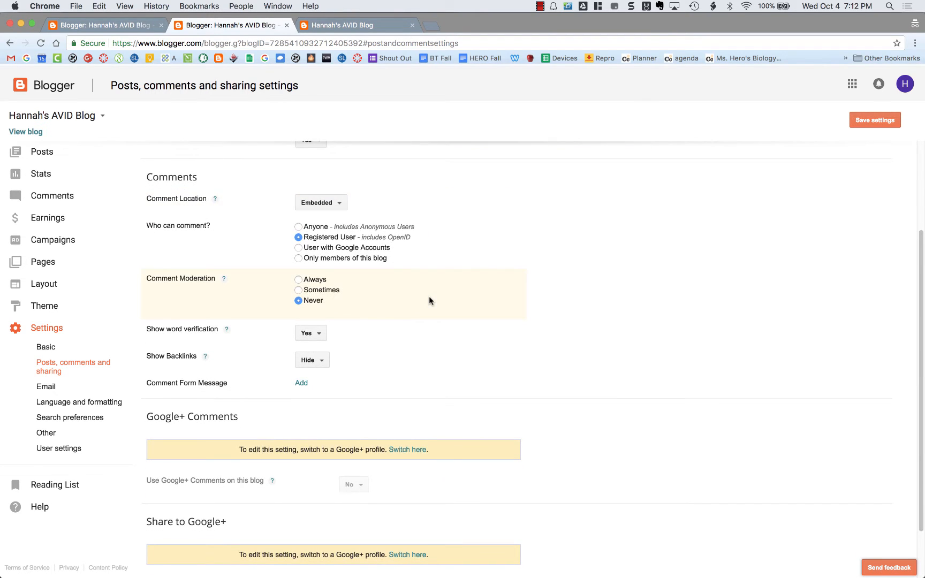
scroll(429, 300, "down", 1)
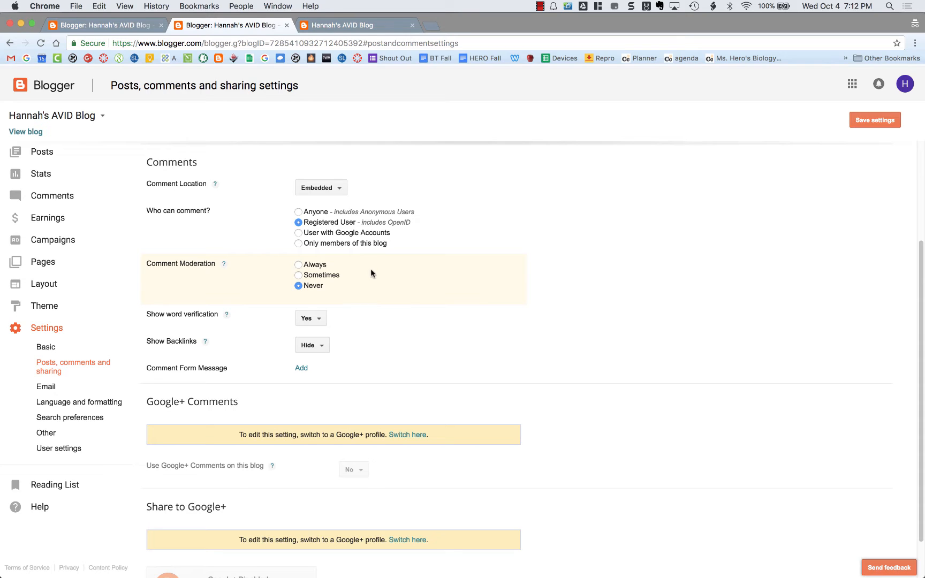
left_click(299, 212)
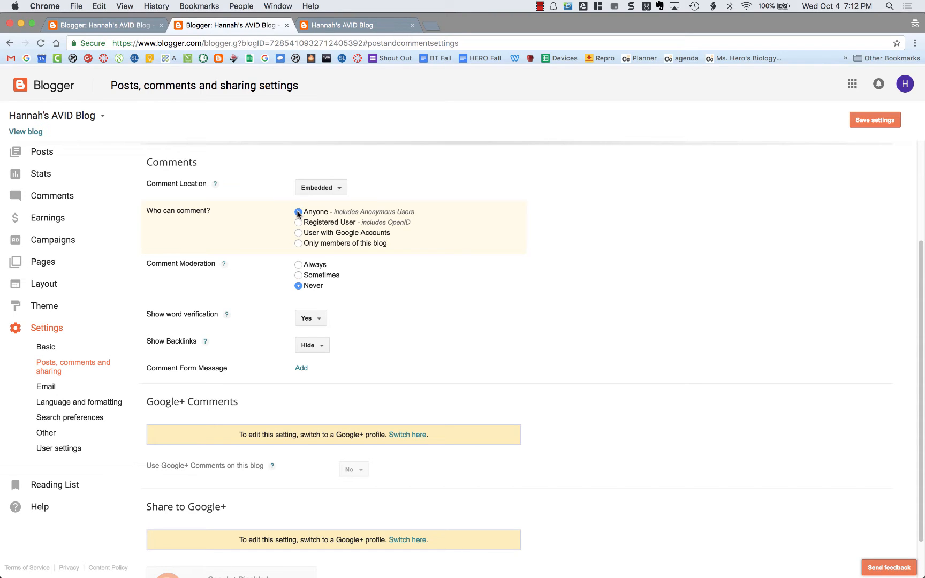
left_click(299, 265)
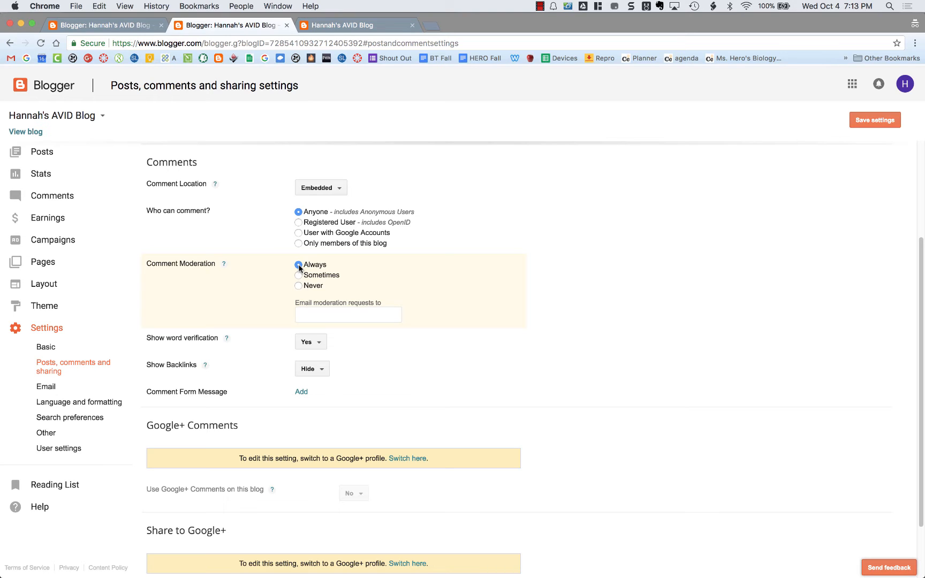
scroll(374, 423, "down", 3)
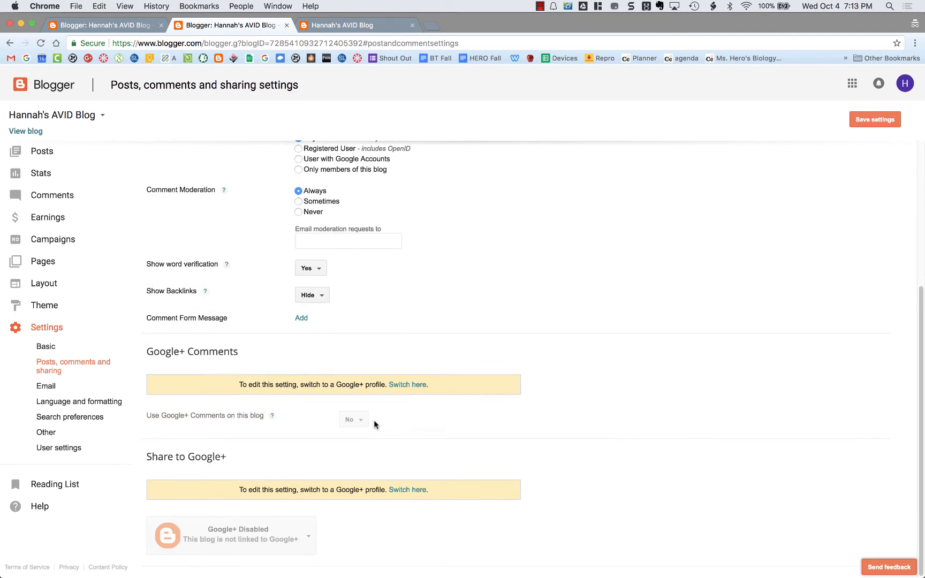
left_click(872, 123)
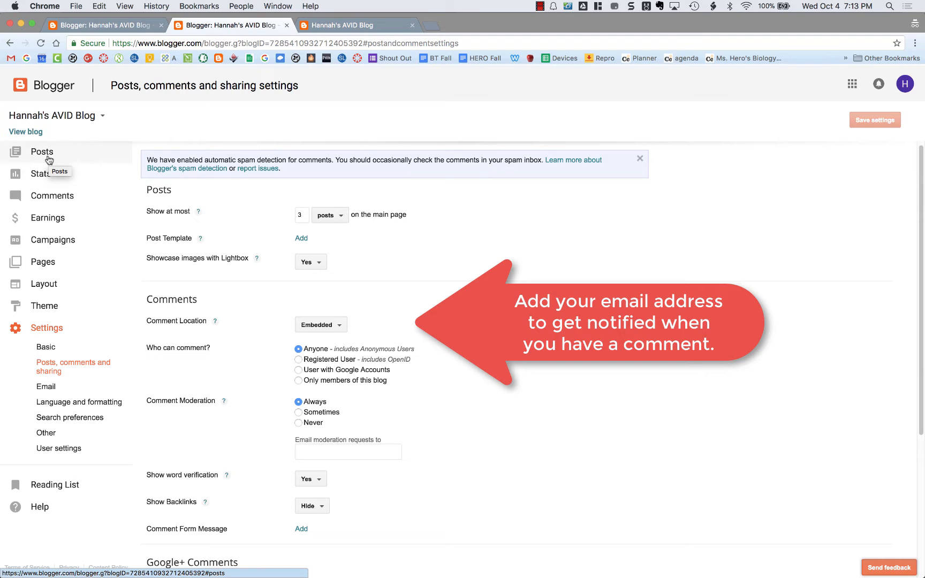
Step: Look at the blank new-post editor and its label field, and close the post without writing anything
left_click(22, 88)
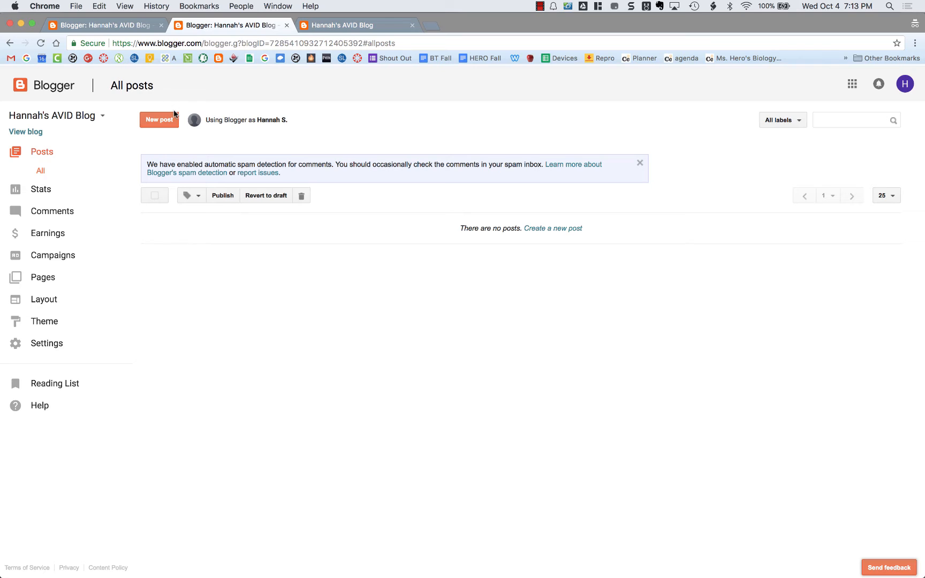
left_click(573, 232)
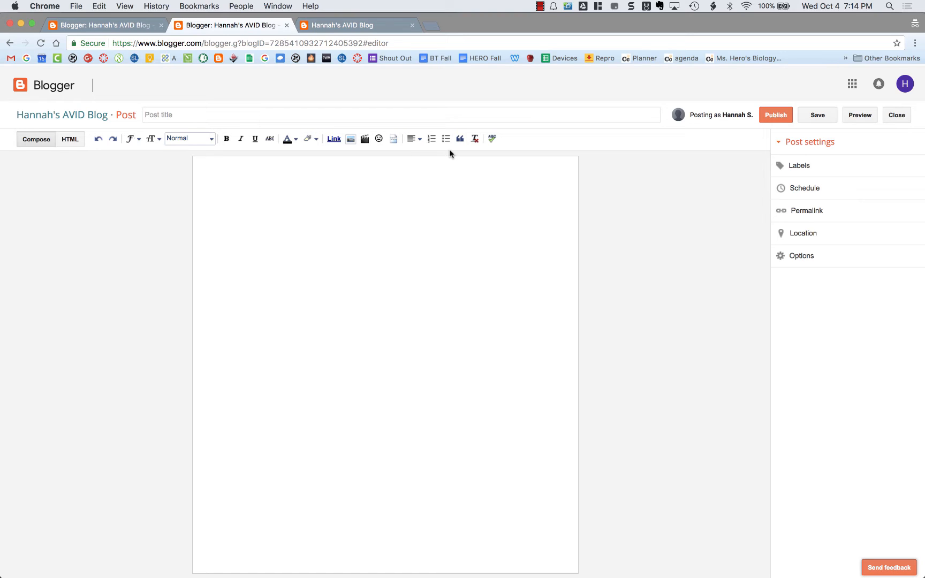
left_click(800, 167)
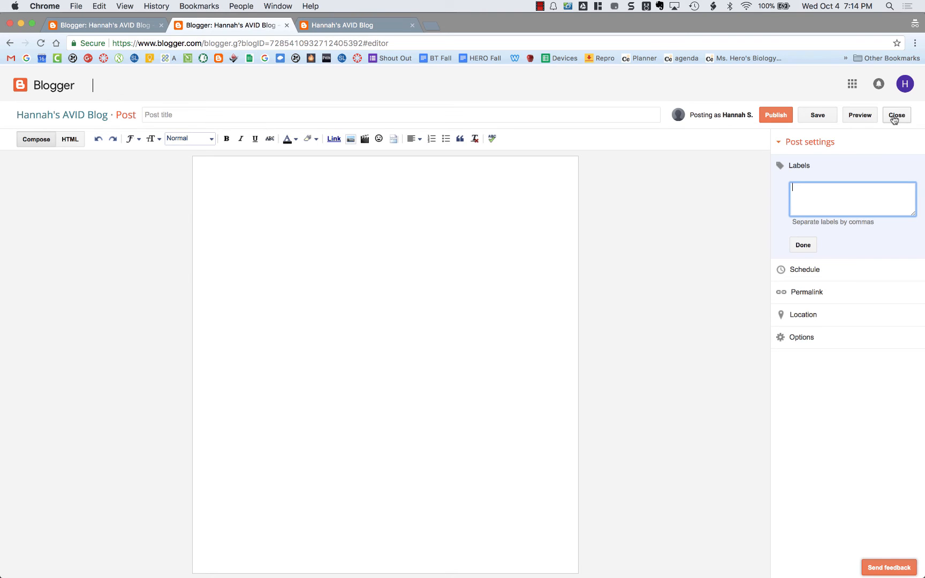
left_click(894, 119)
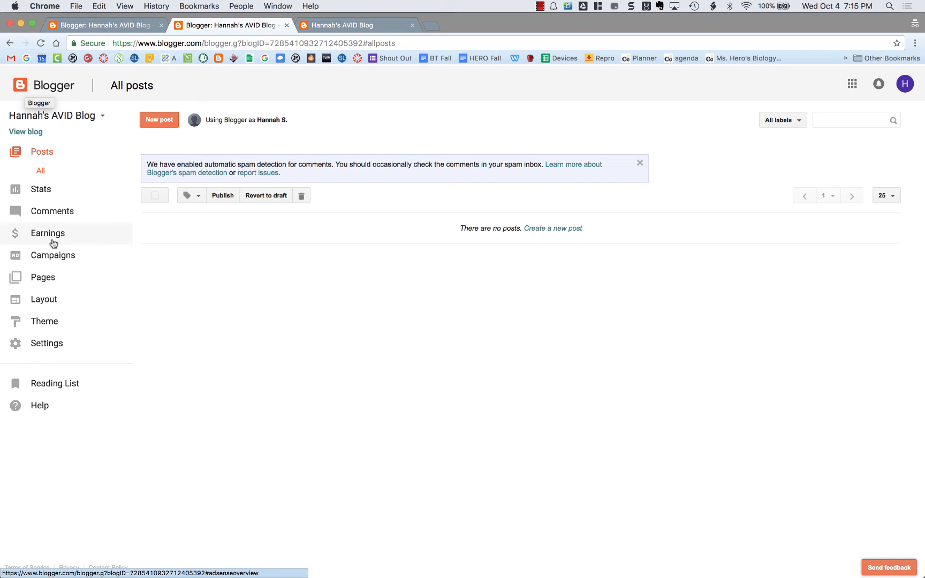
Step: Open the blog's existing About page in the page editor
left_click(48, 278)
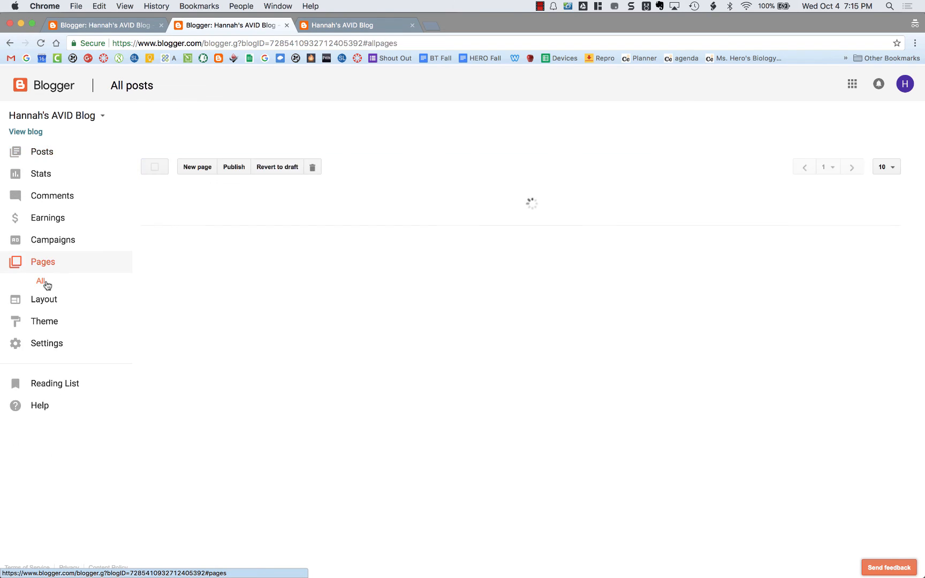
mouse_move(197, 225)
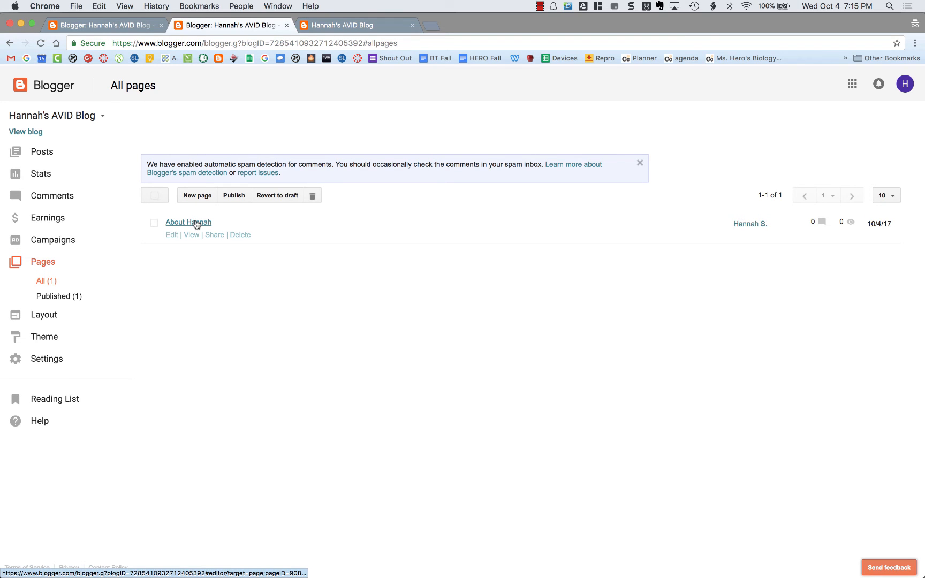
left_click(172, 234)
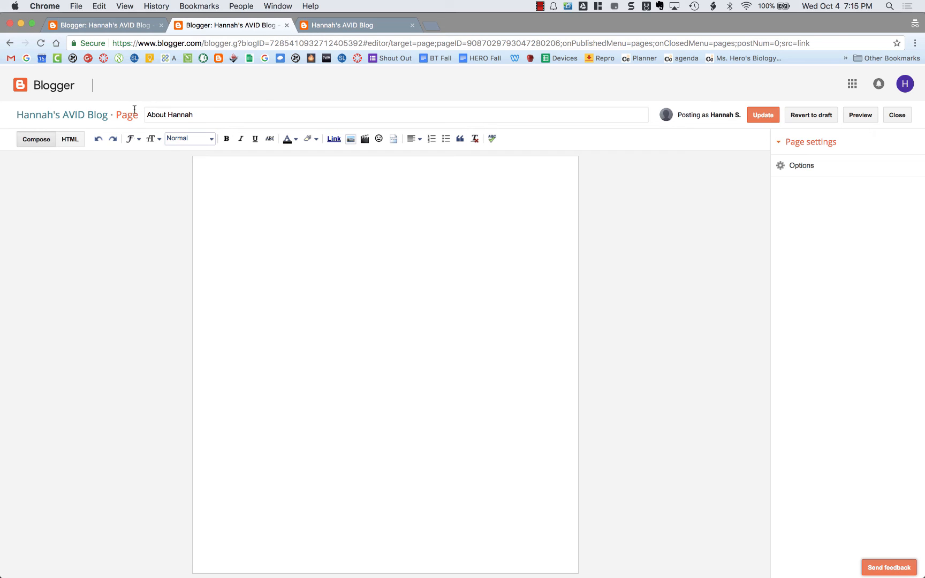
Step: View the live blog from the dashboard and select its full web address
left_click(135, 27)
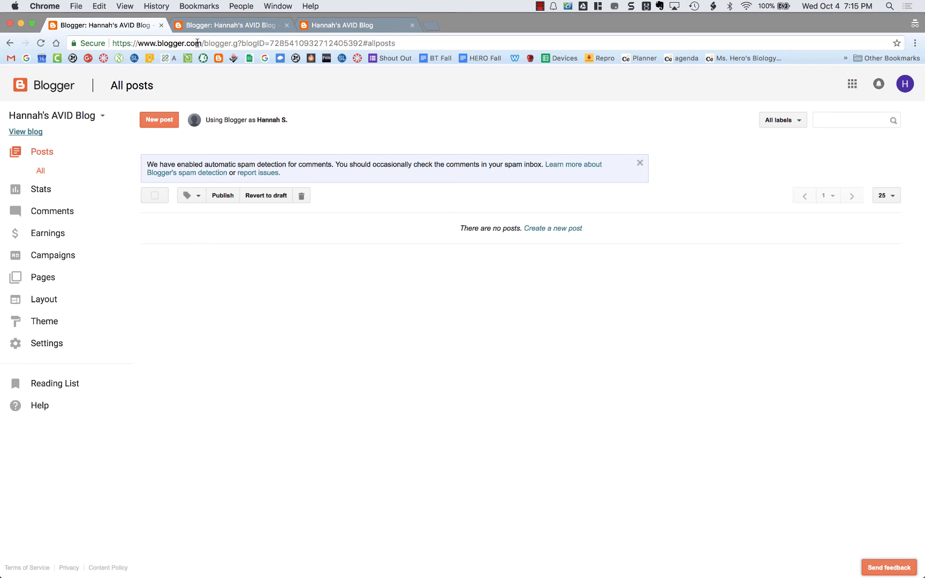
left_click(25, 132)
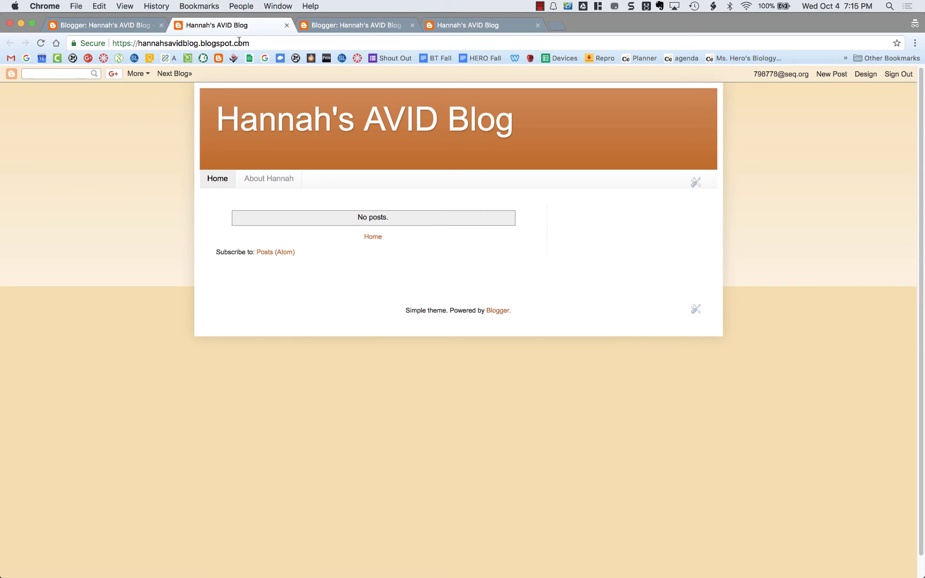
left_click_drag(258, 43, 112, 41)
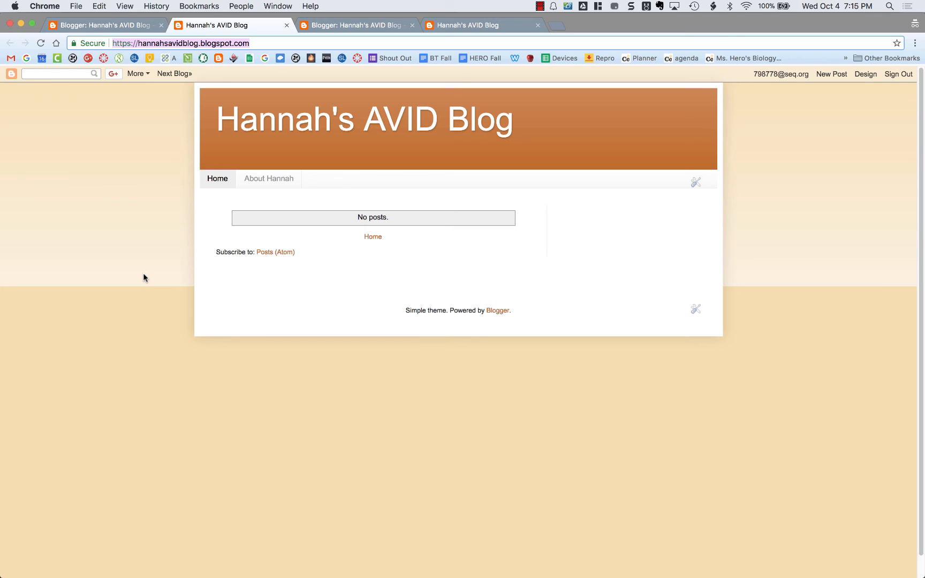
left_click(540, 5)
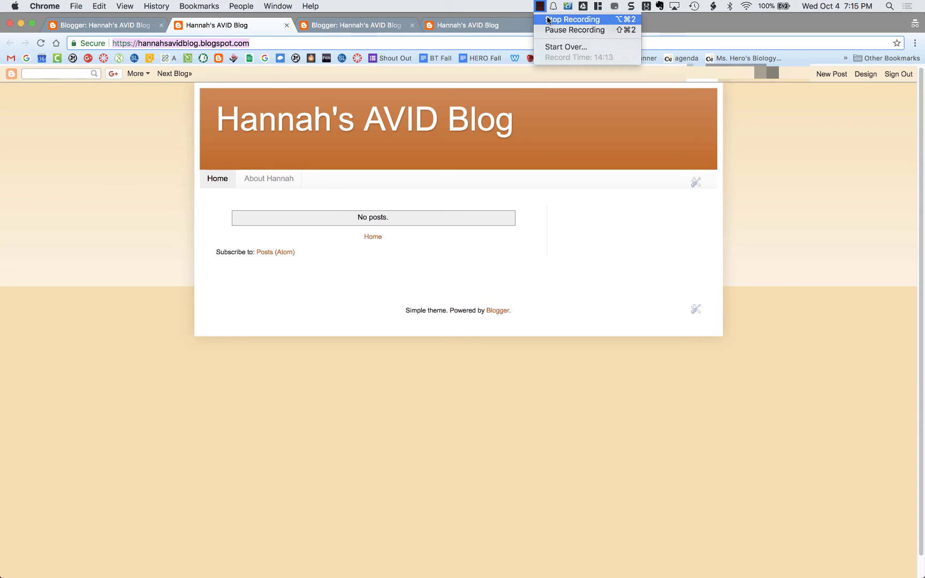
left_click(548, 20)
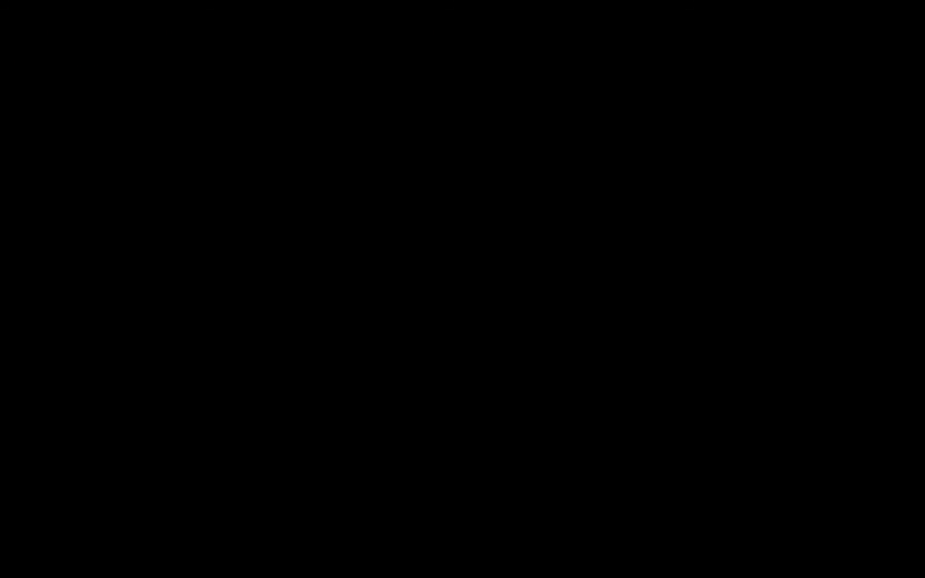